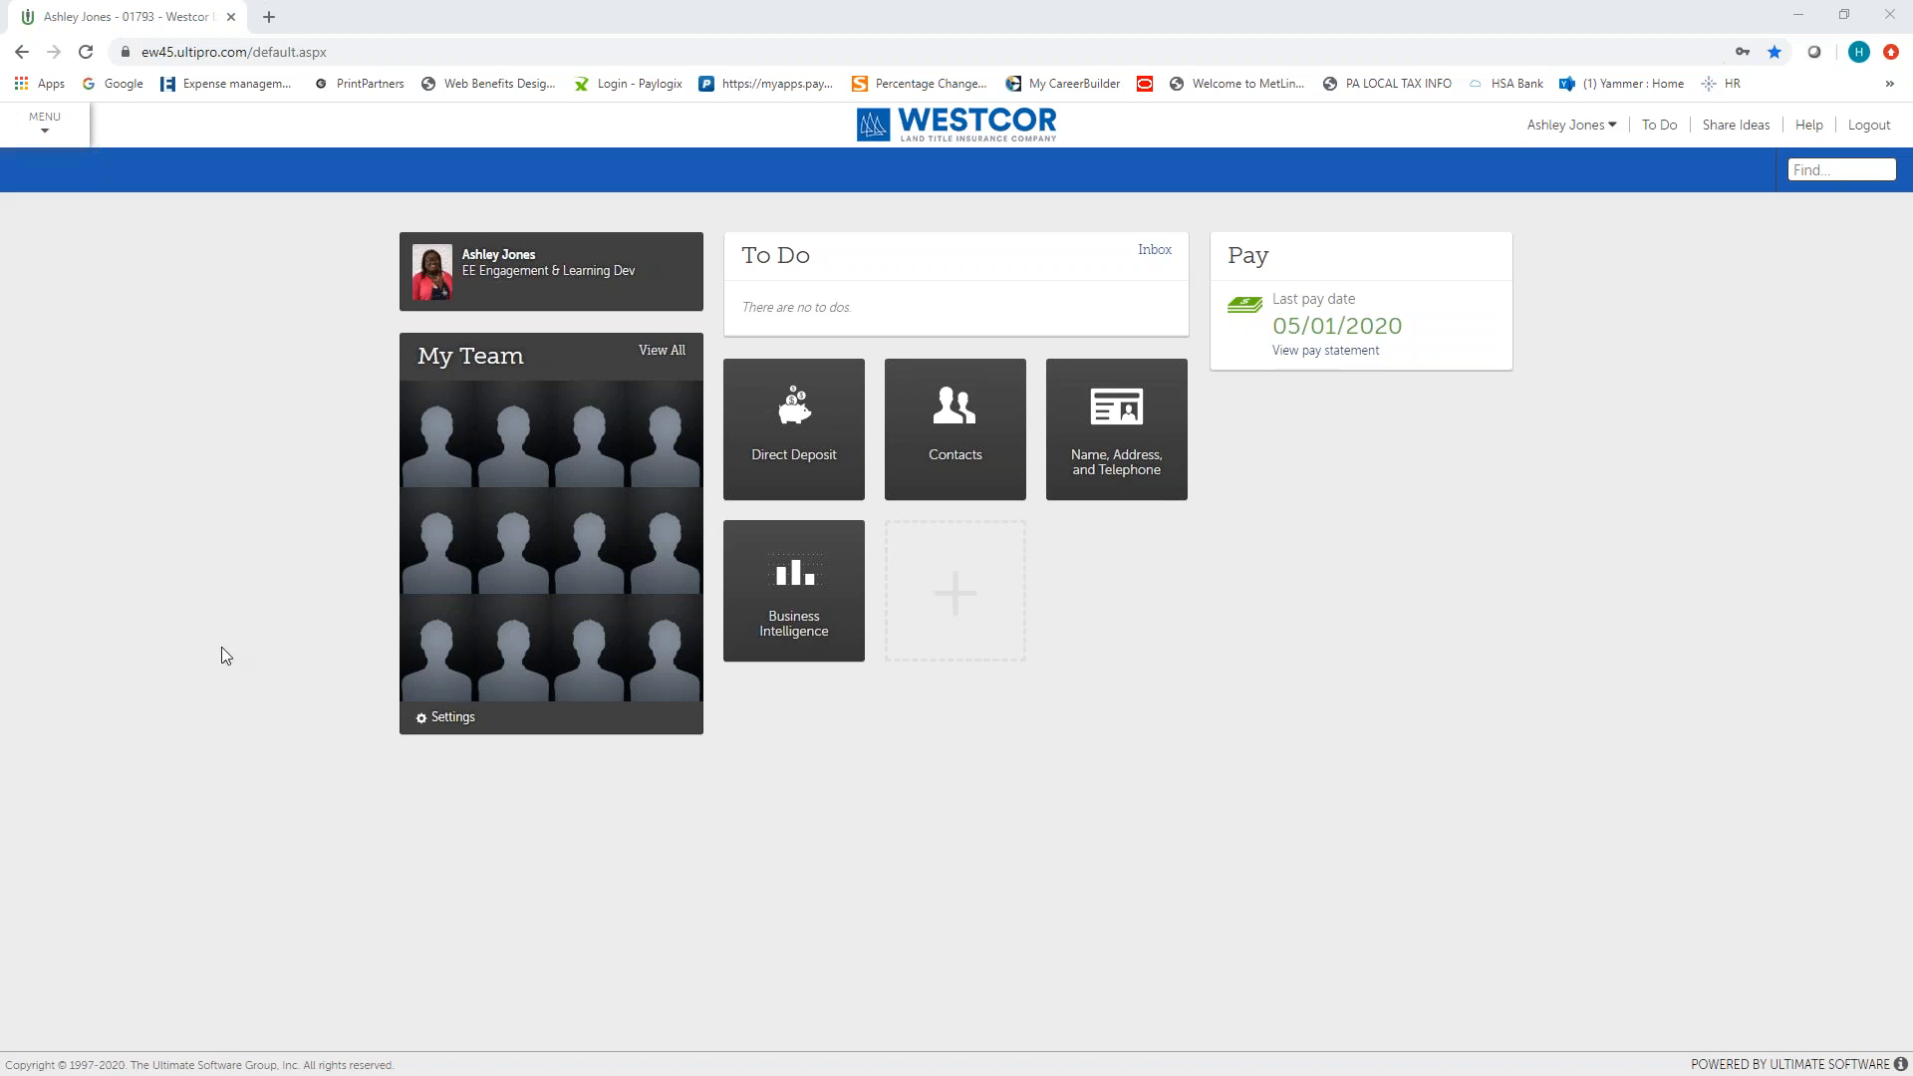
# Search the My Employees list under My Team for last names starting with "test".
pyautogui.click(45, 127)
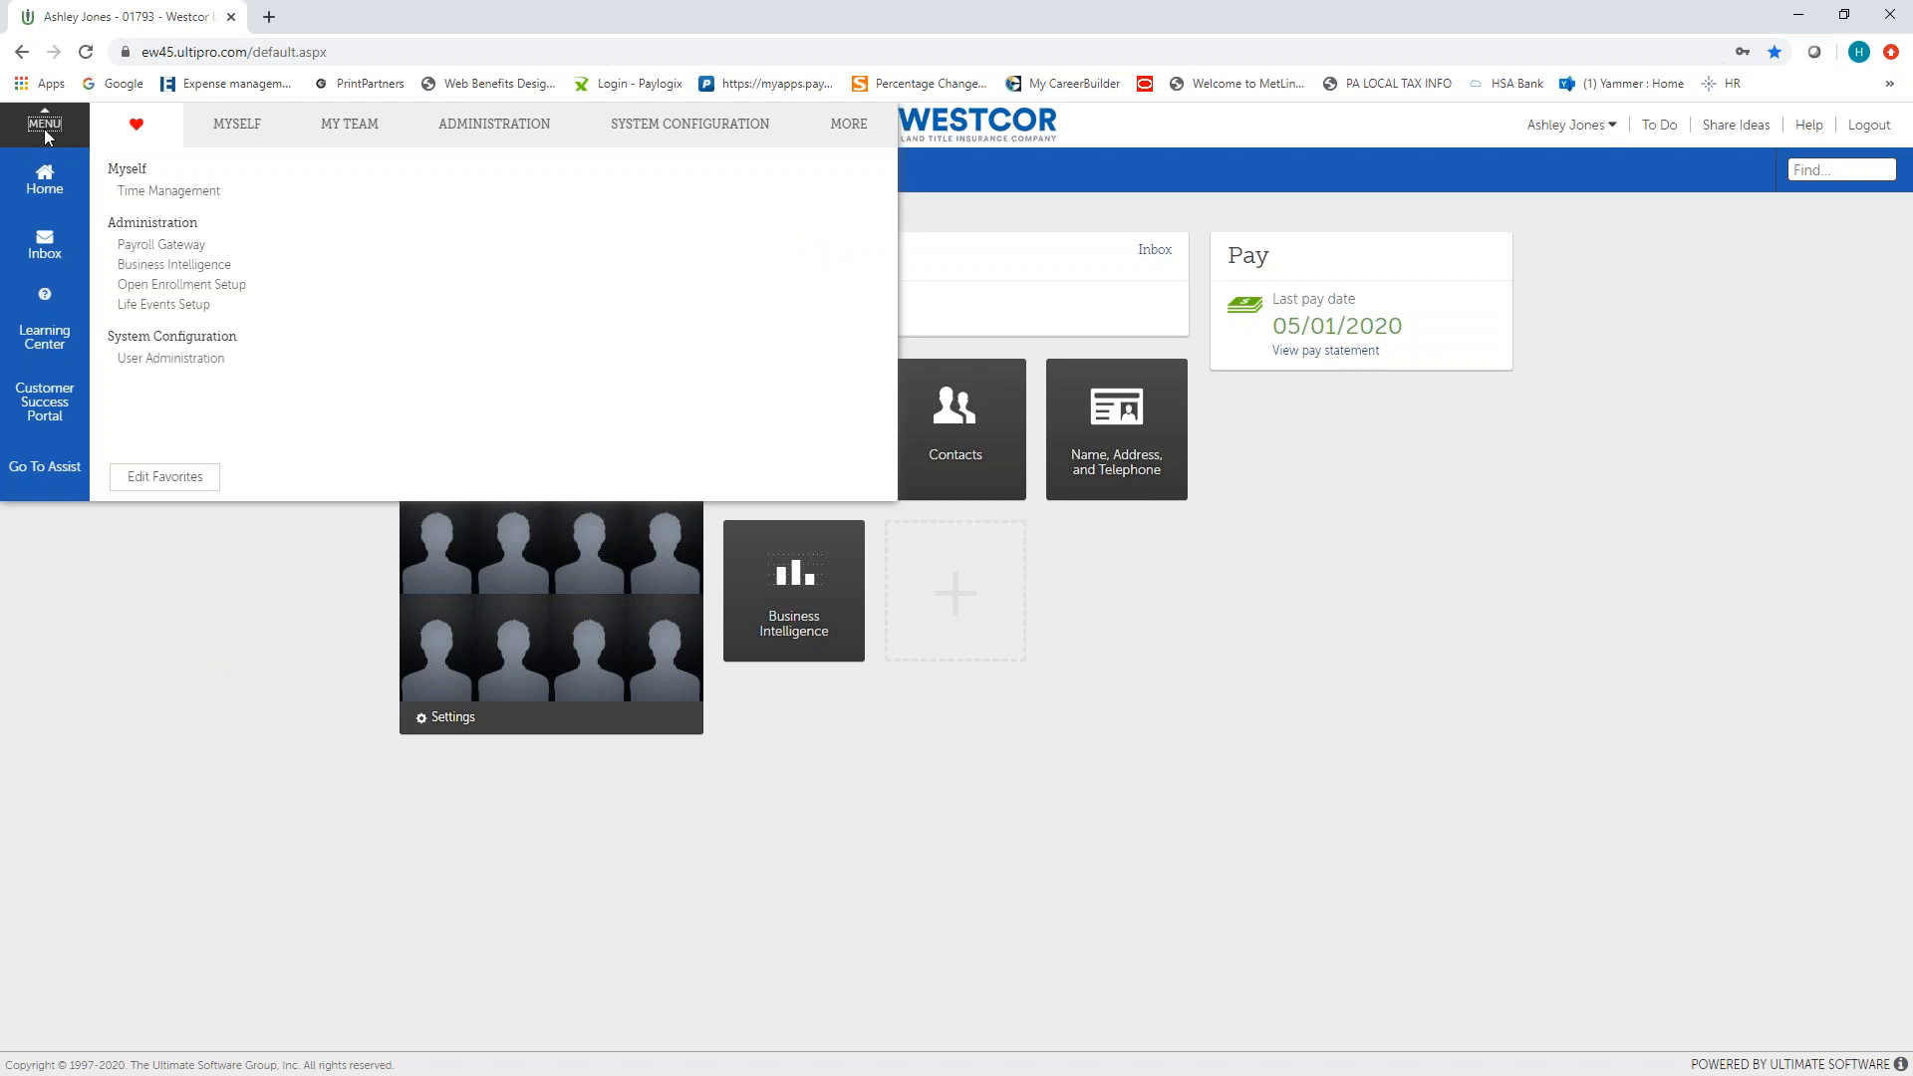
pyautogui.click(359, 132)
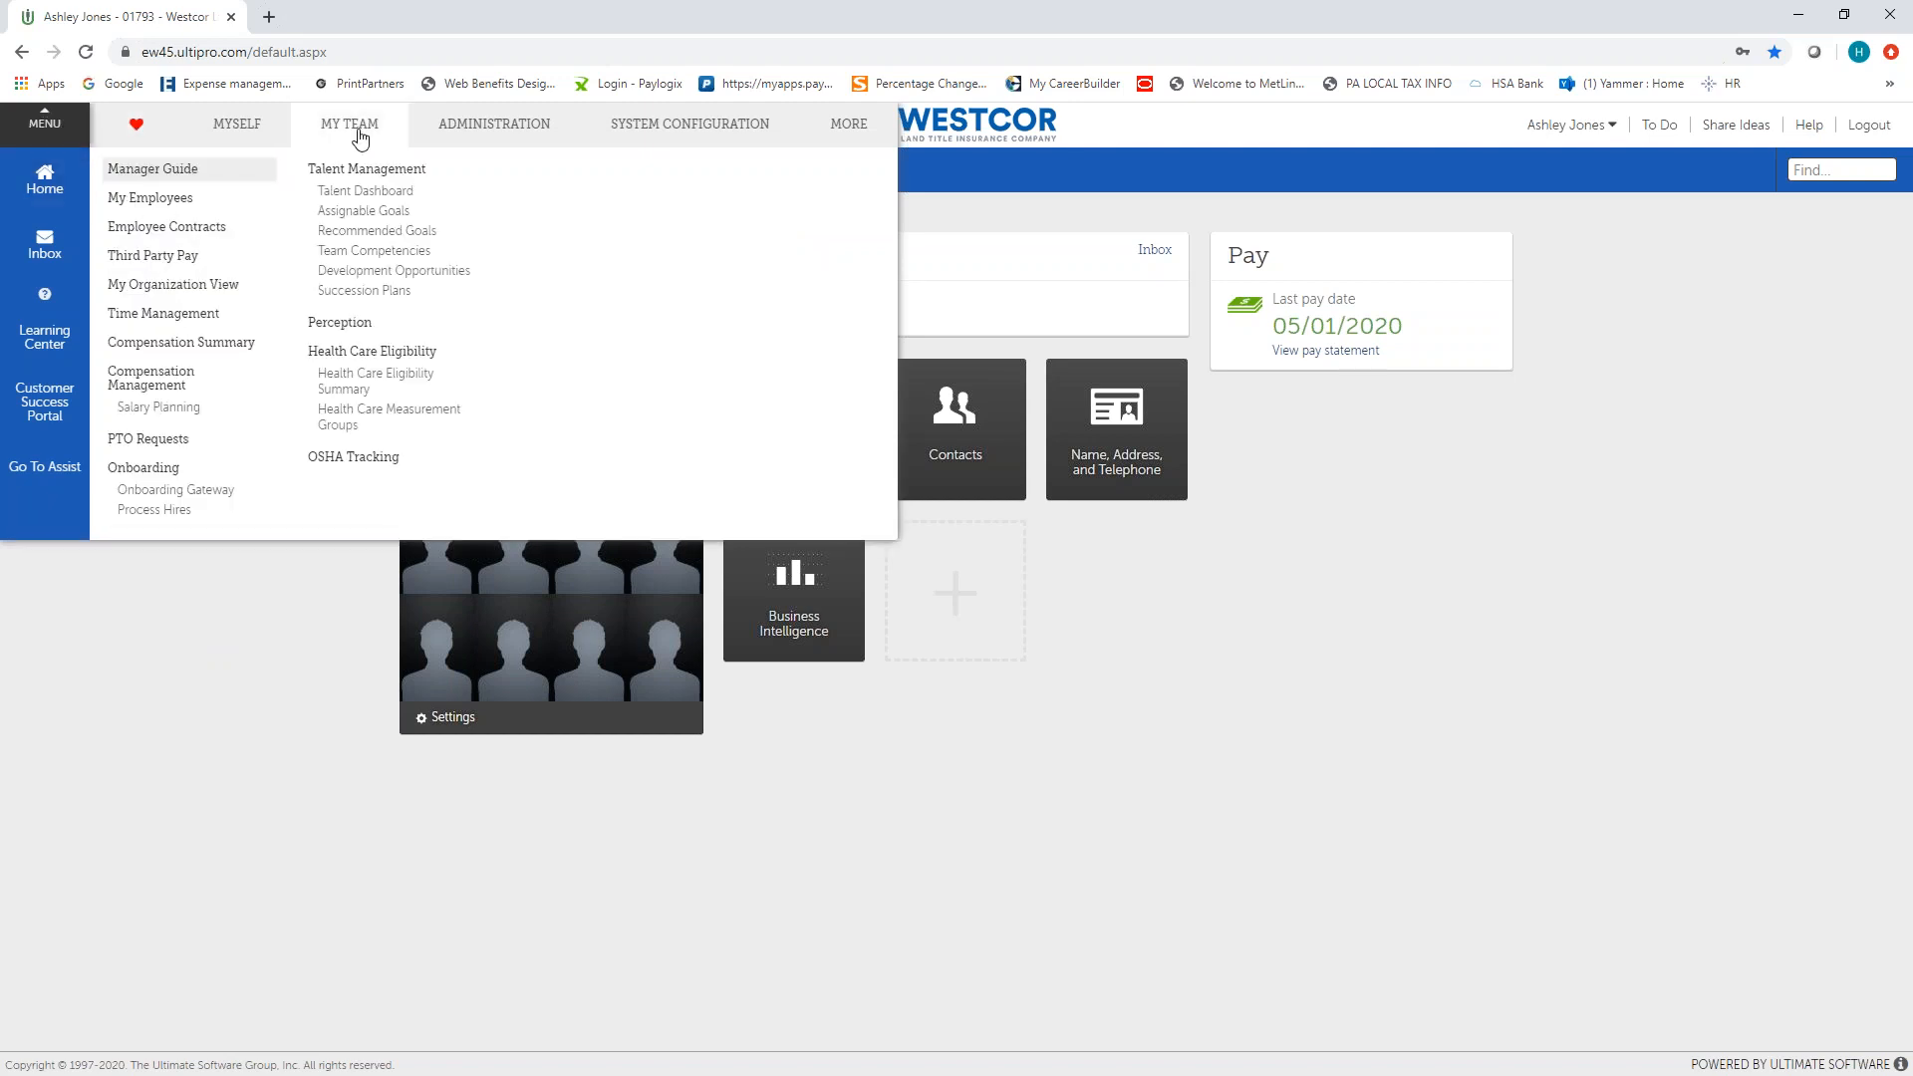
pyautogui.click(140, 200)
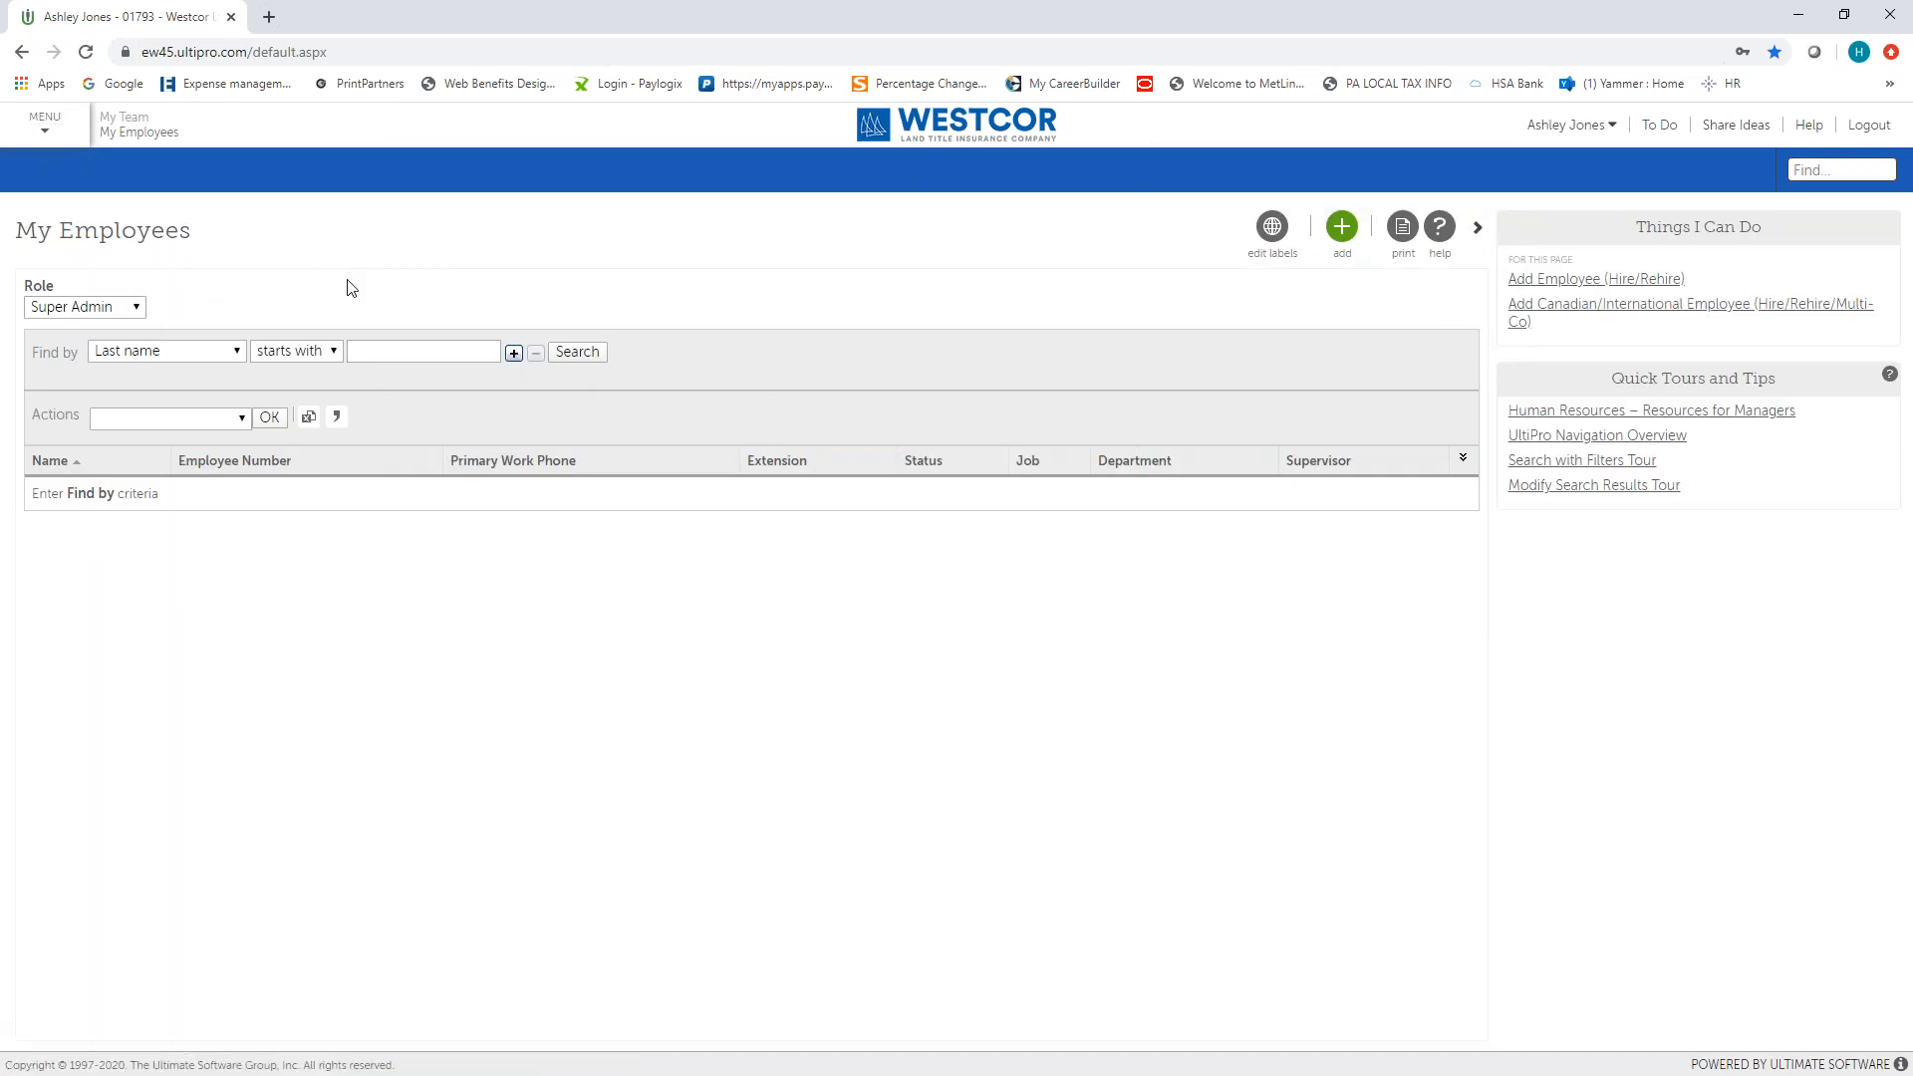
pyautogui.write('test')
pyautogui.press('Return')
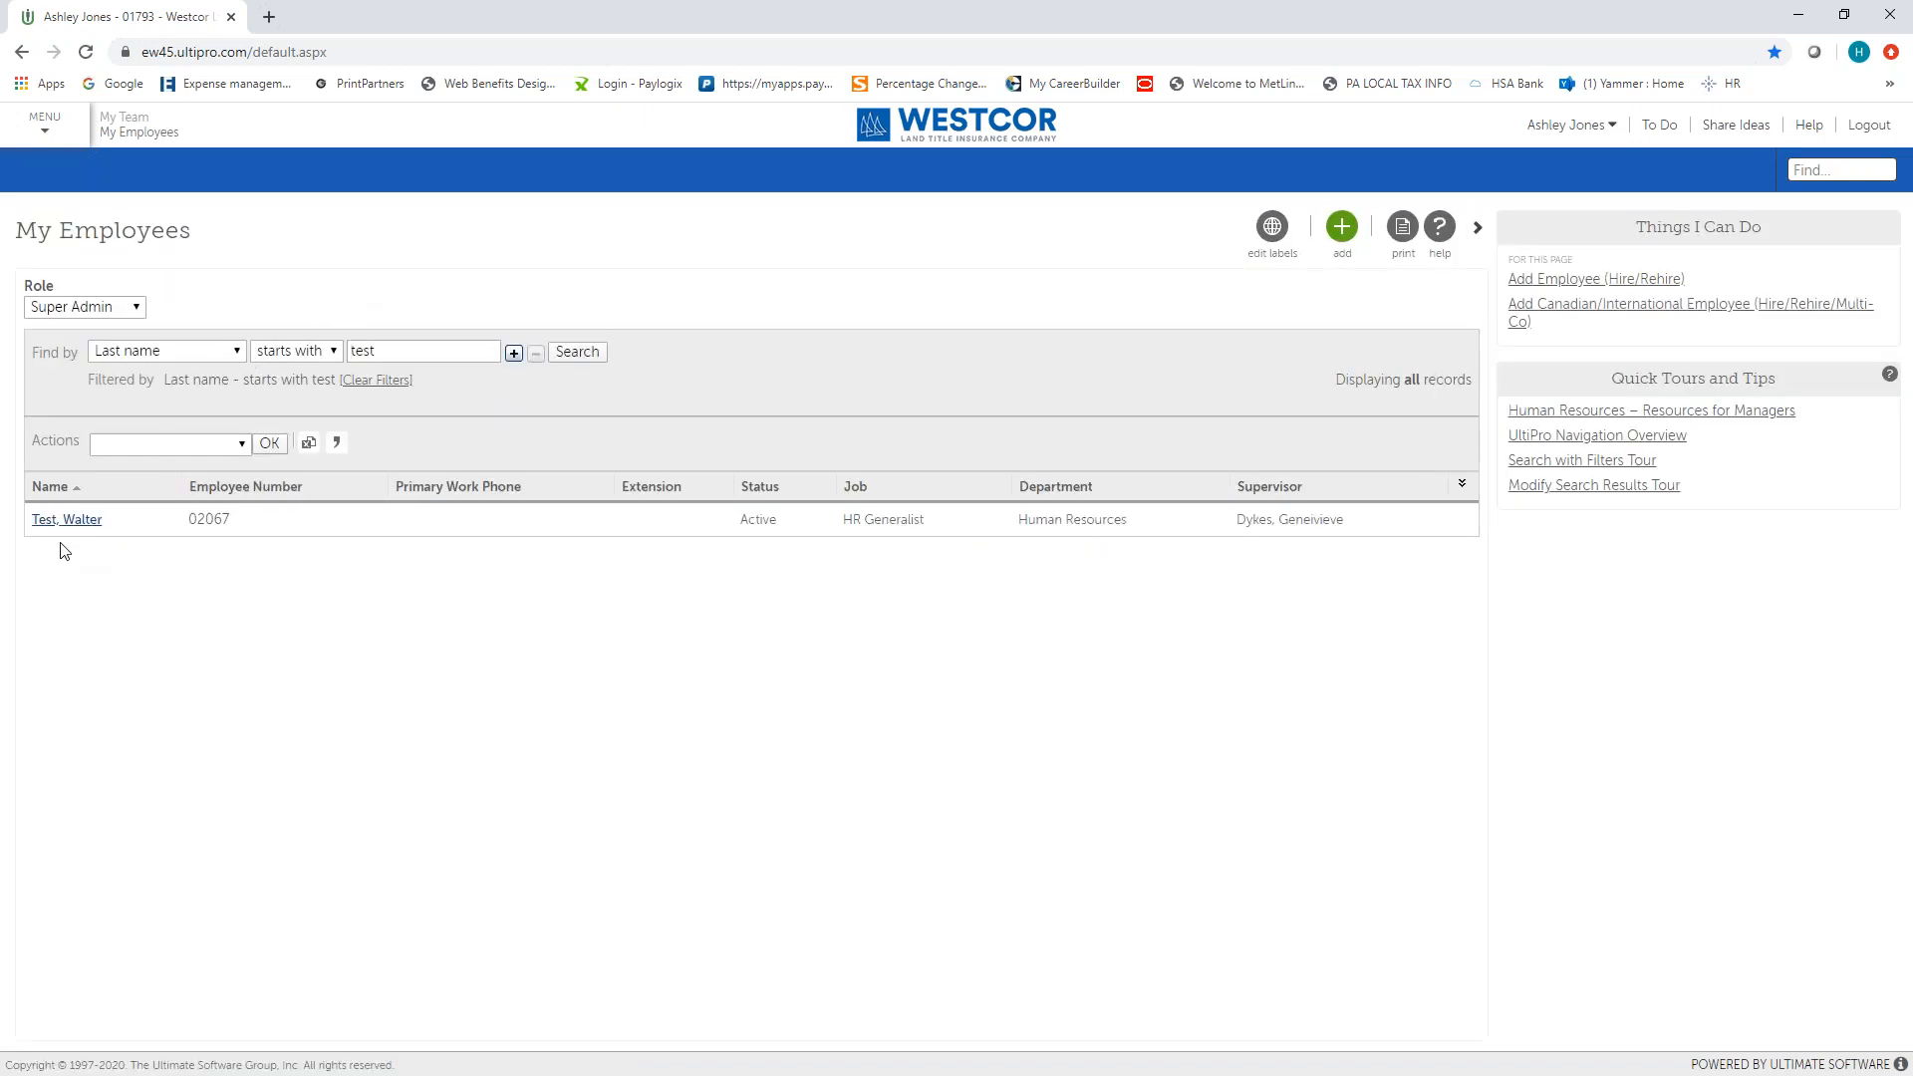
# Open the matching employee's record in a maximized window and start a Change Job entry from the job summary.
pyautogui.click(61, 520)
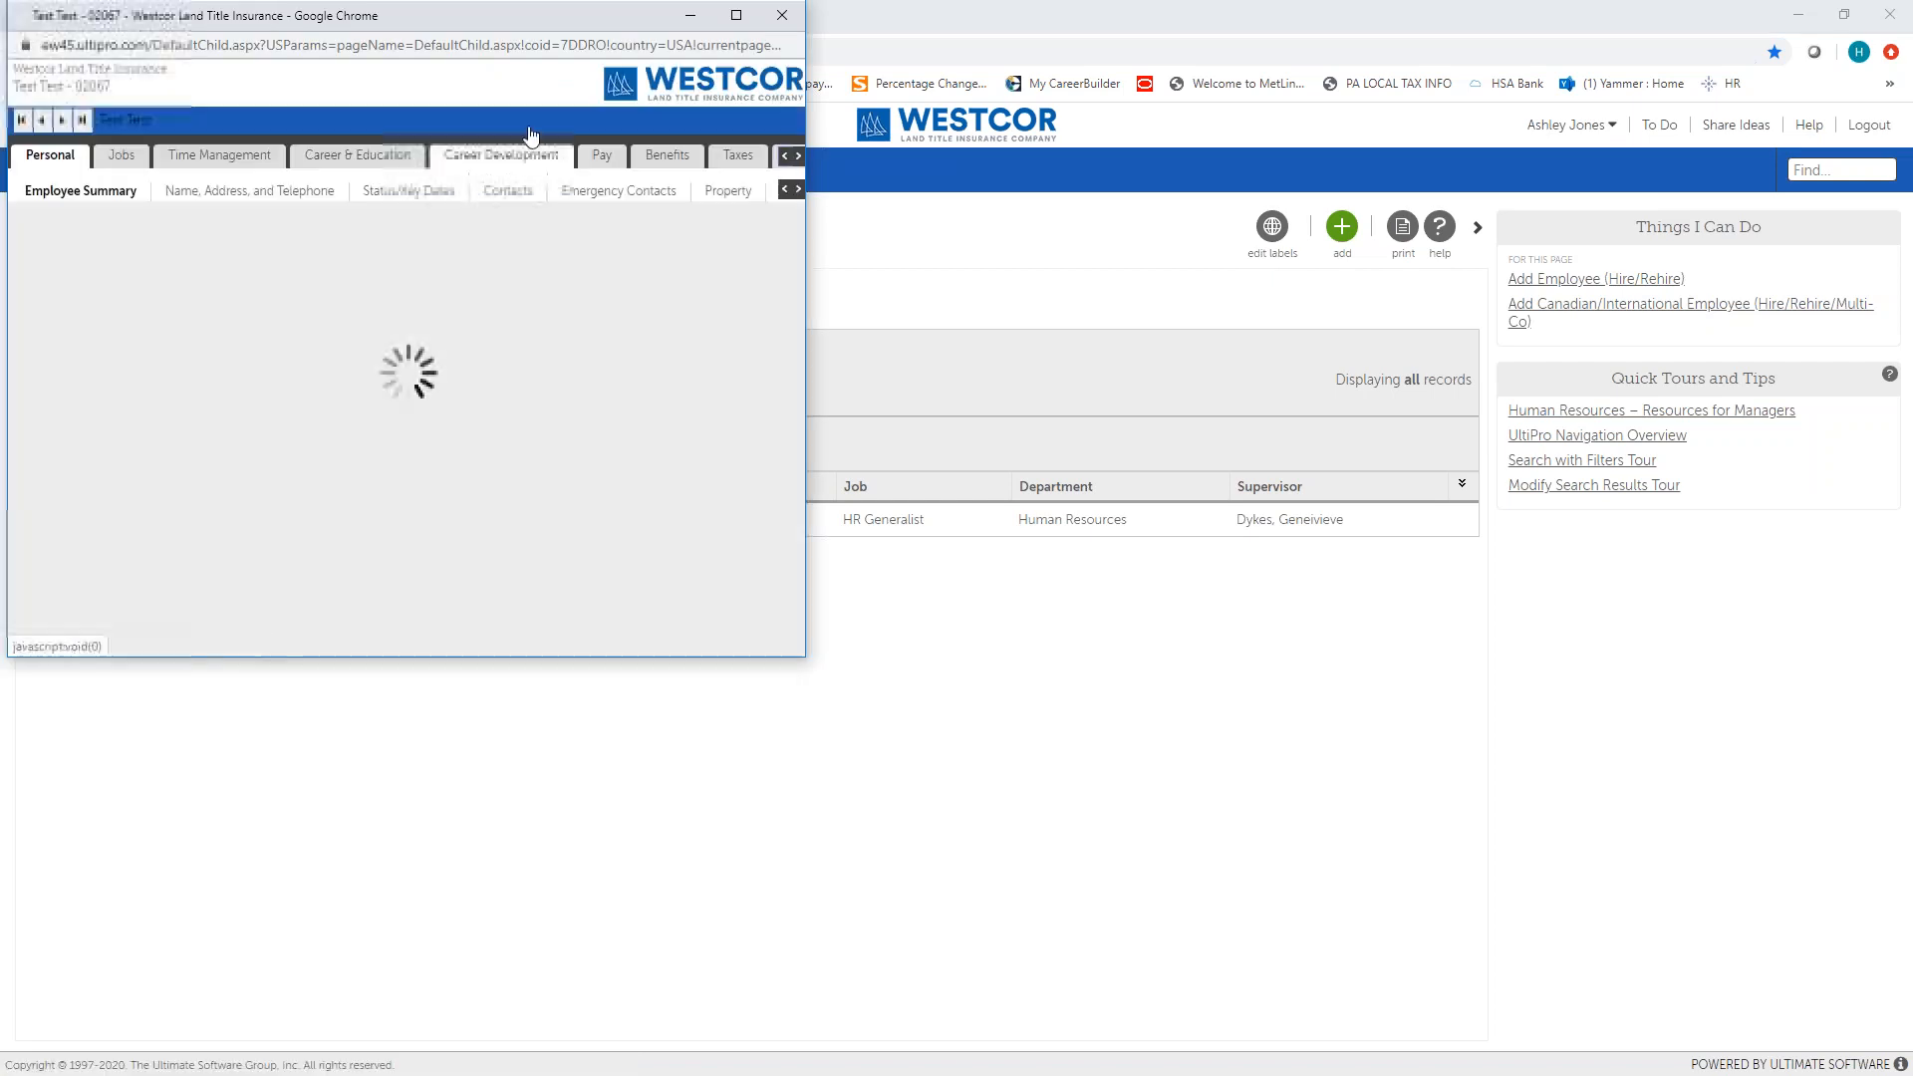
pyautogui.click(736, 16)
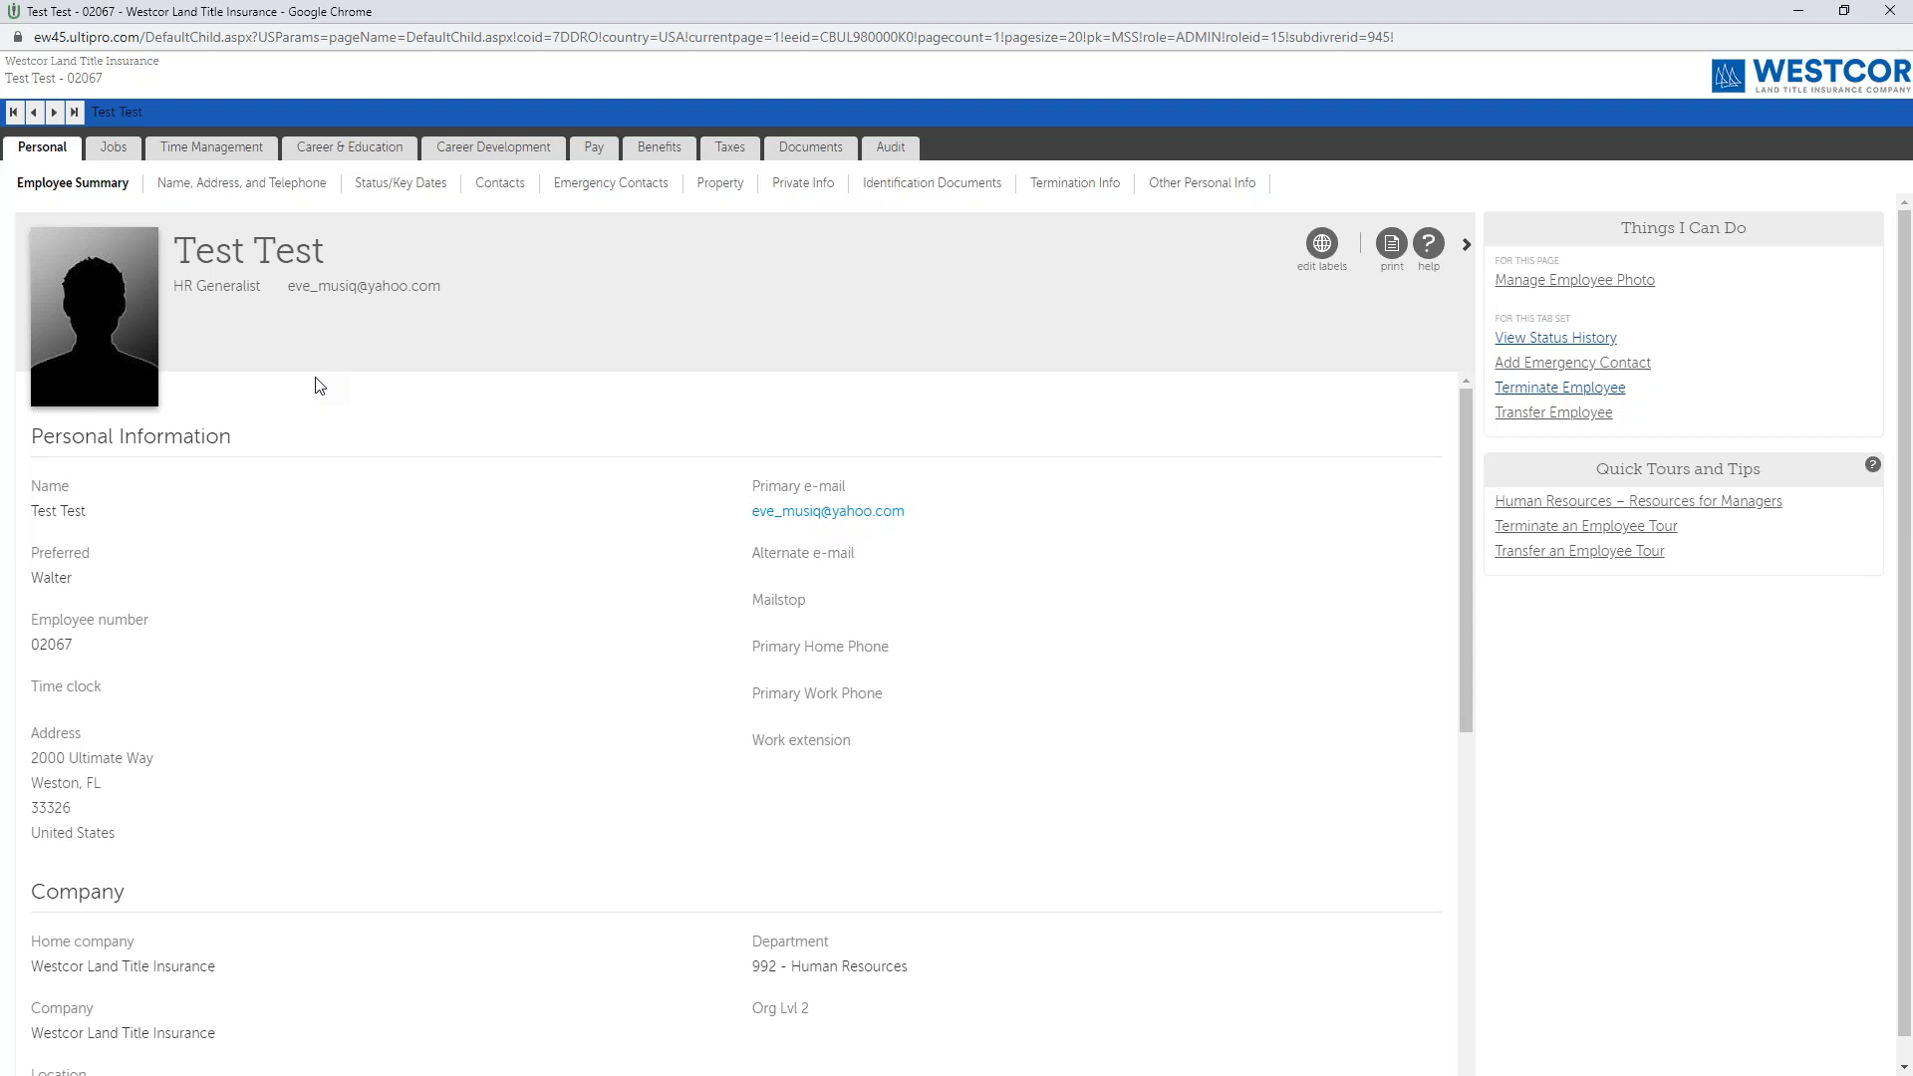
pyautogui.click(111, 155)
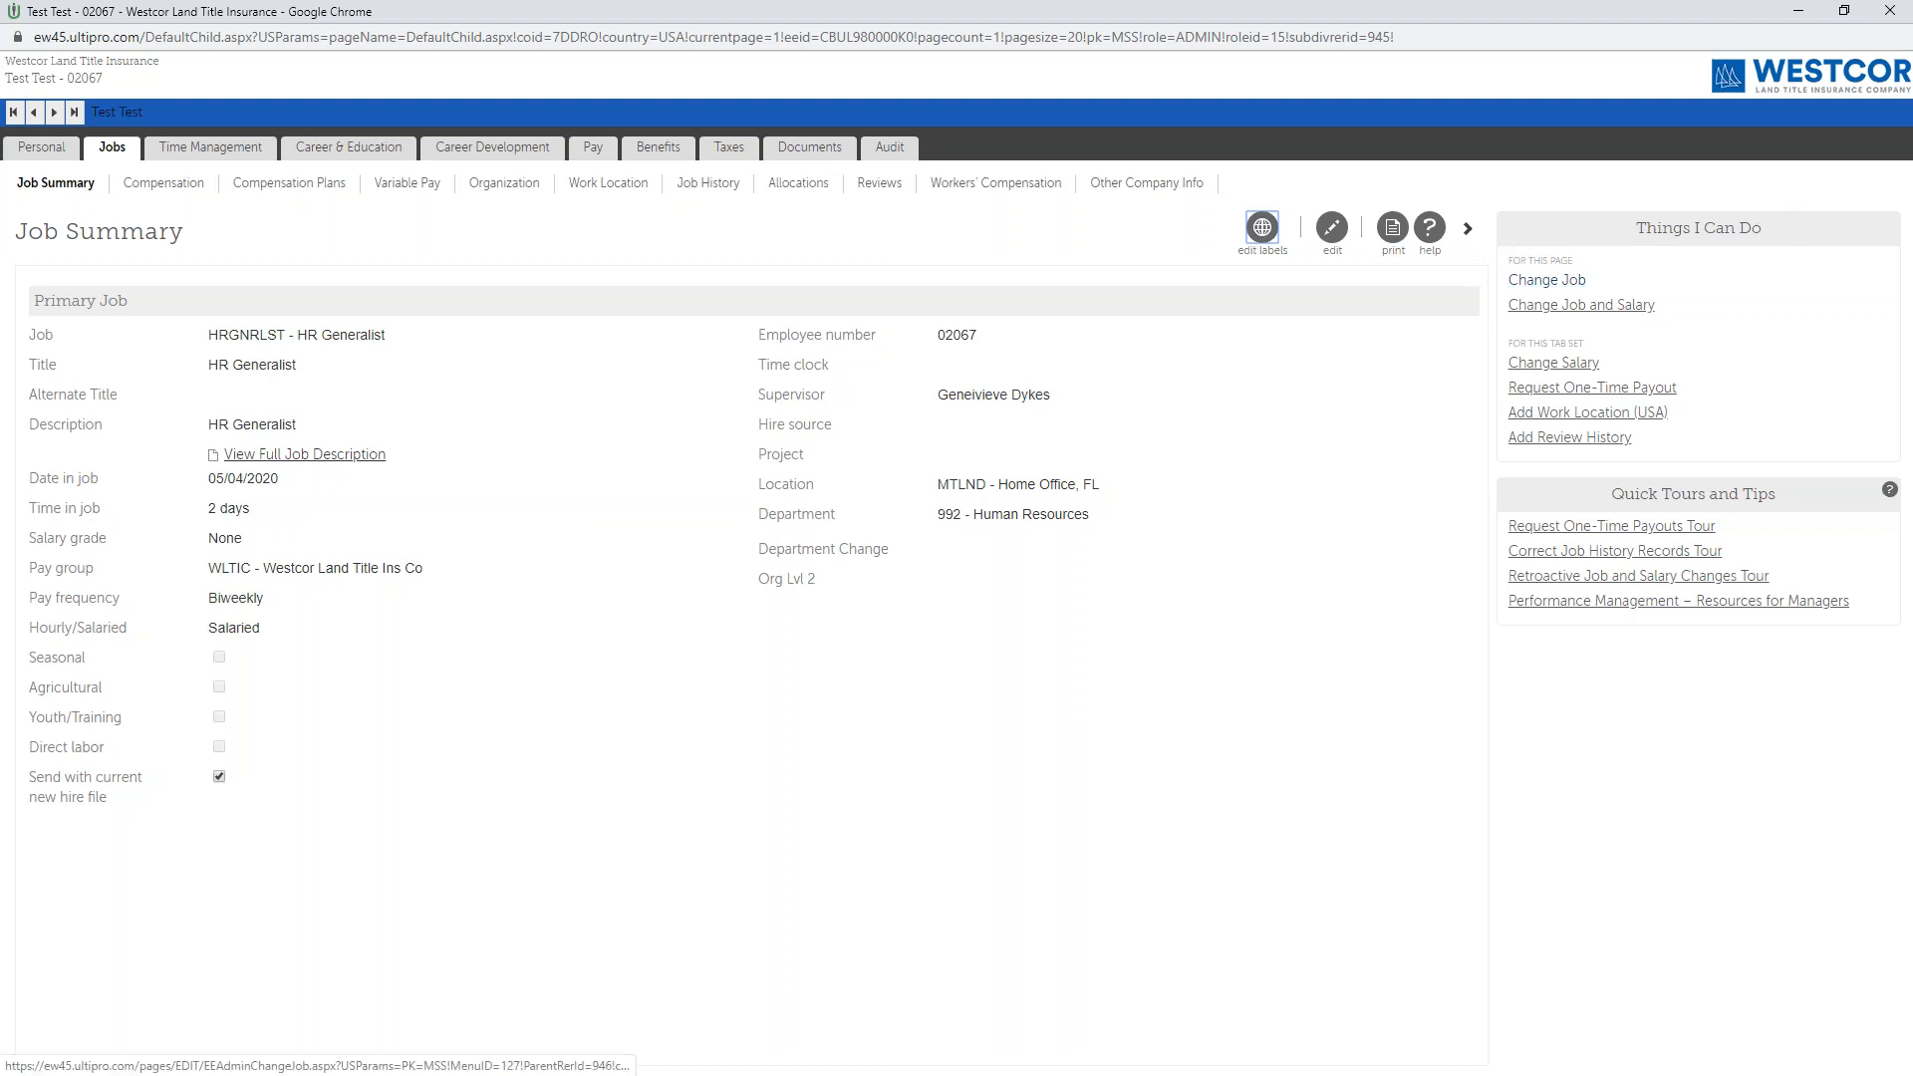
pyautogui.click(1546, 280)
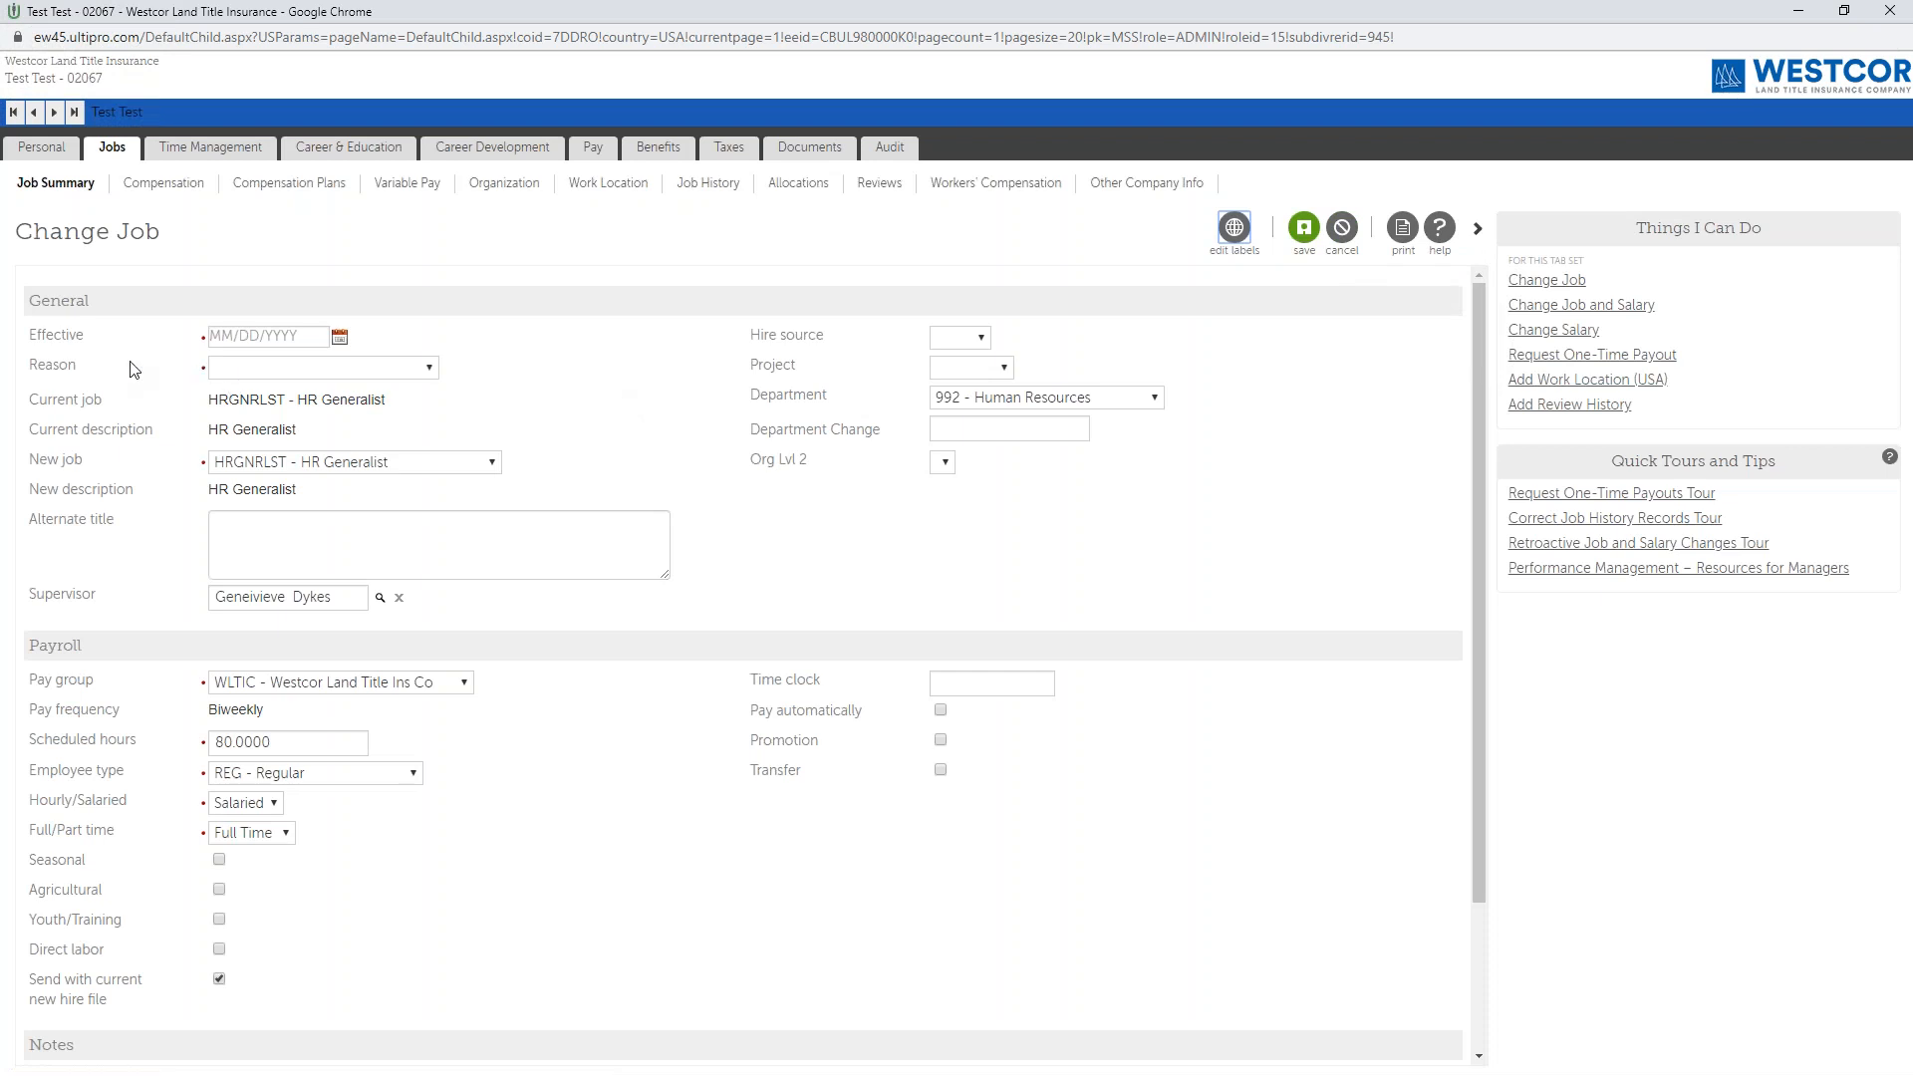
# Set the job change's effective date to 05/09/2020 and its reason to 500 - Transfer.
pyautogui.click(228, 337)
pyautogui.write('05092020')
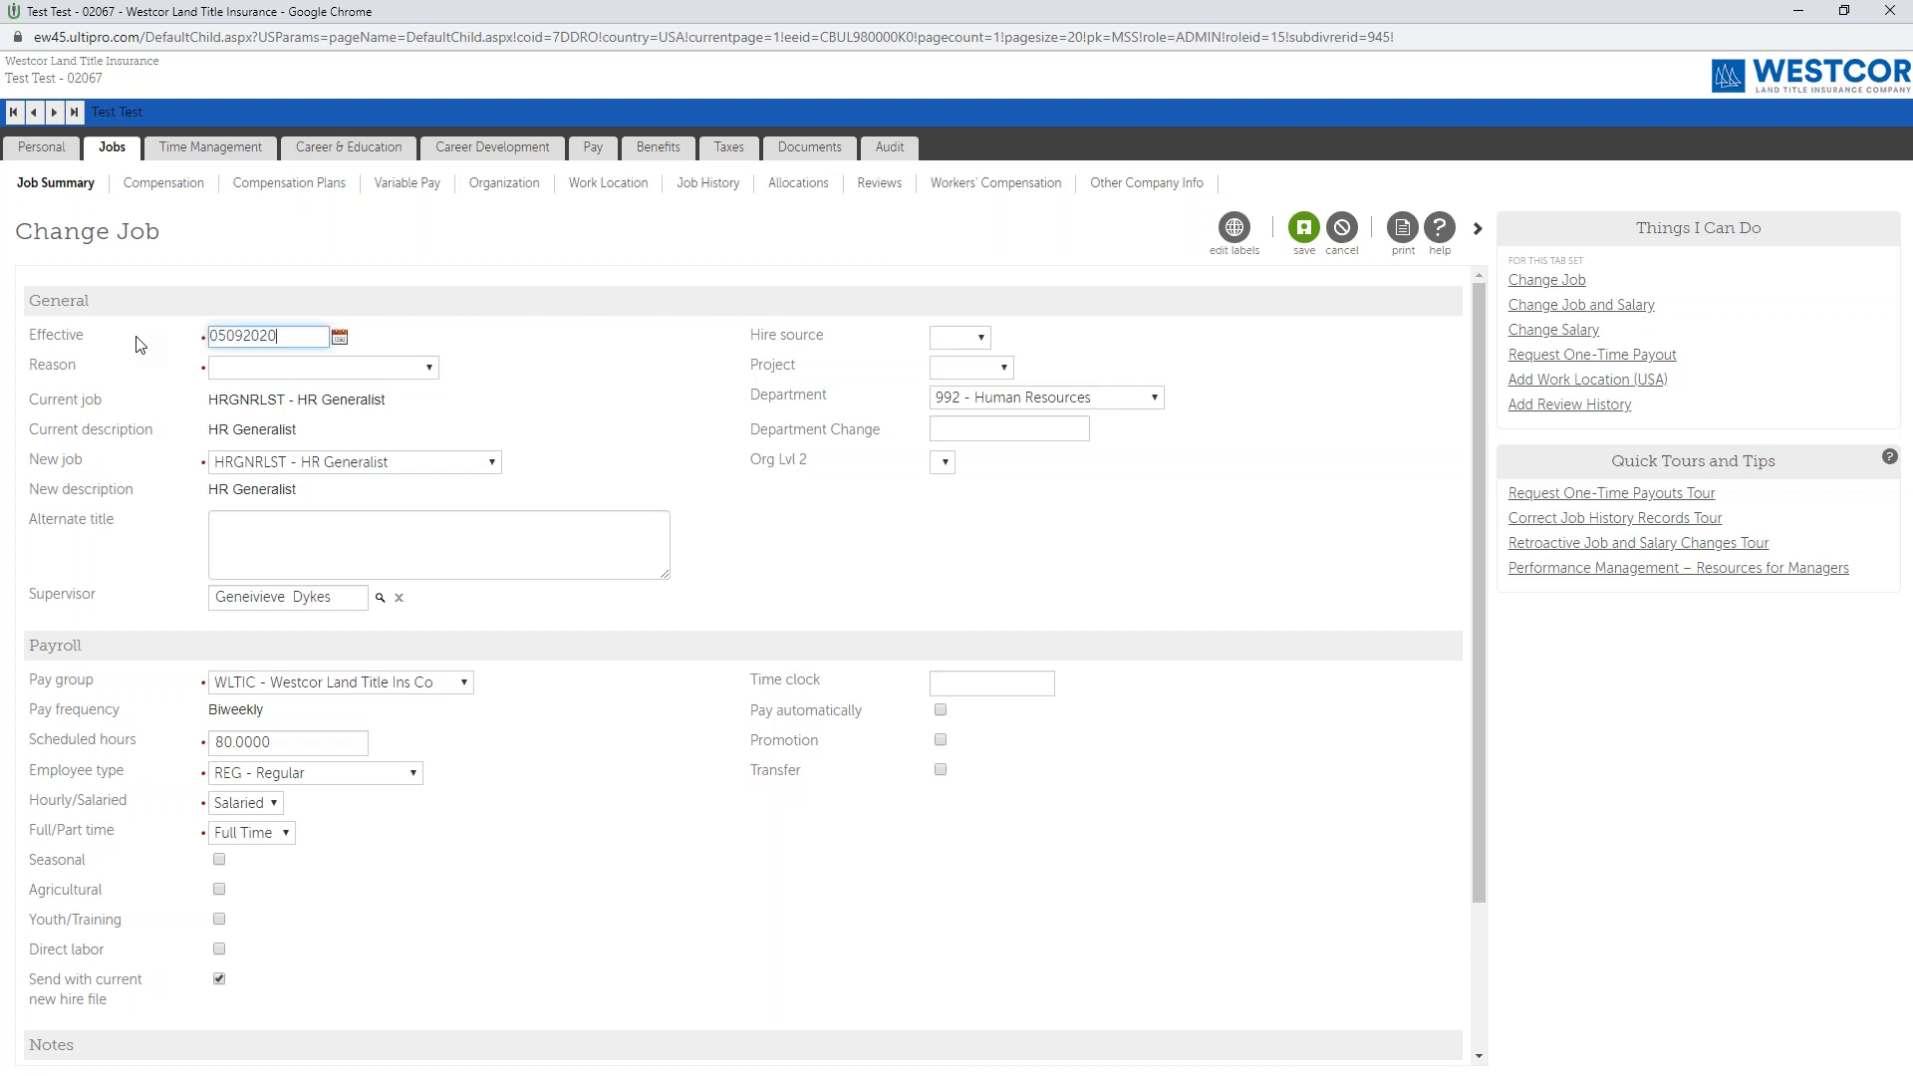
pyautogui.click(137, 337)
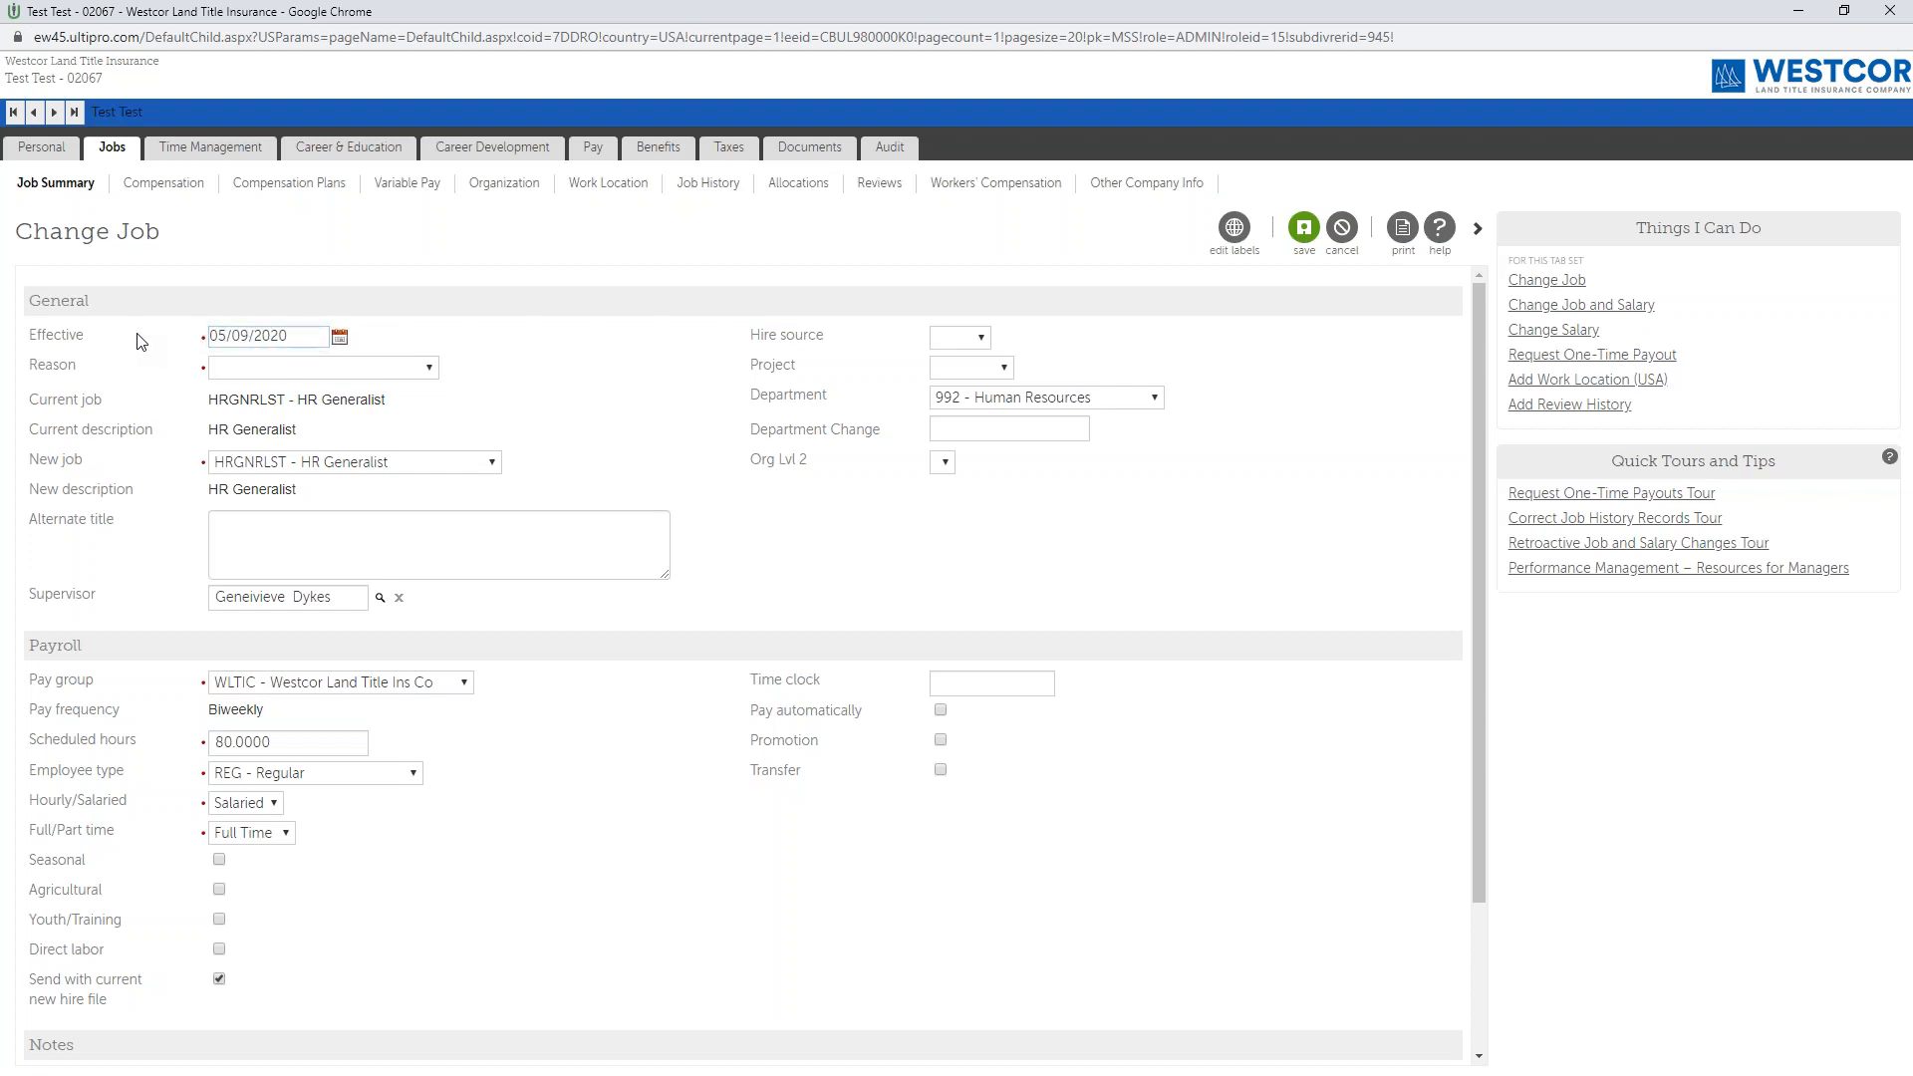
pyautogui.click(250, 376)
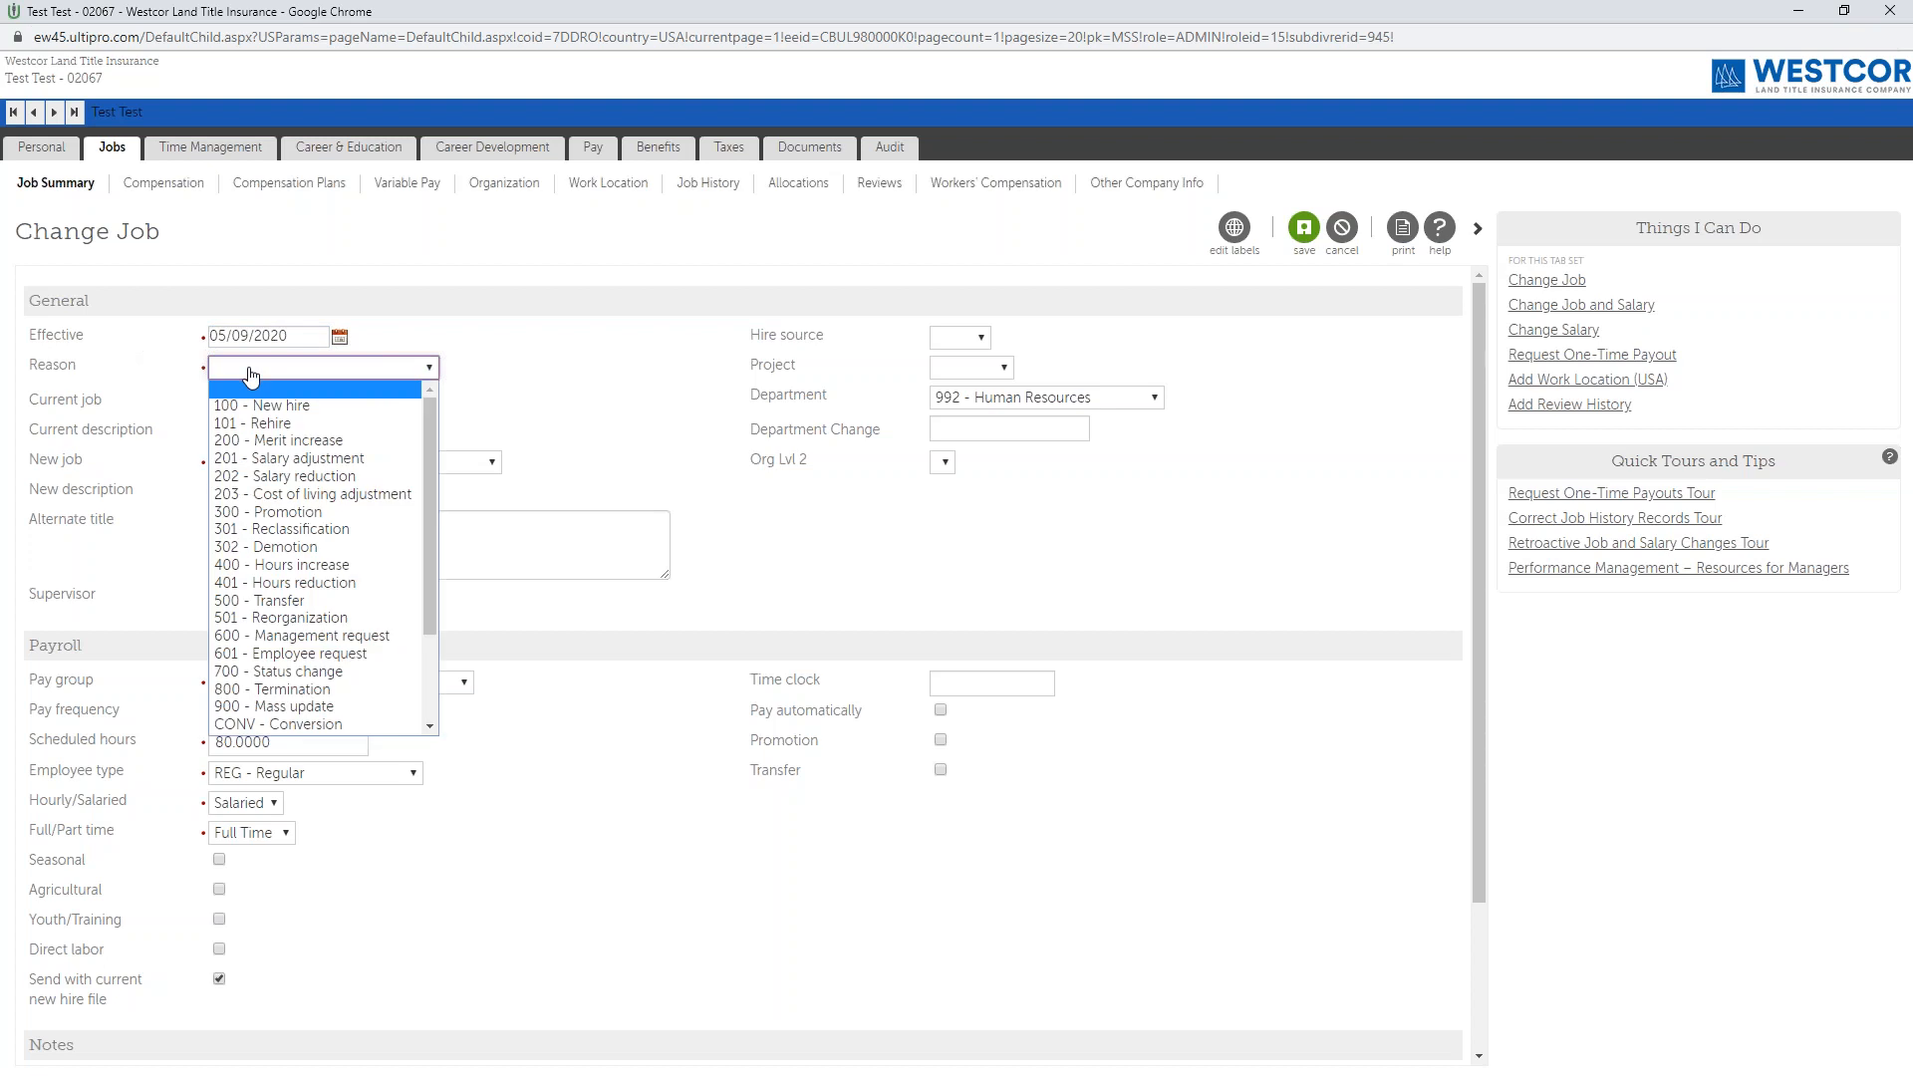
pyautogui.click(289, 602)
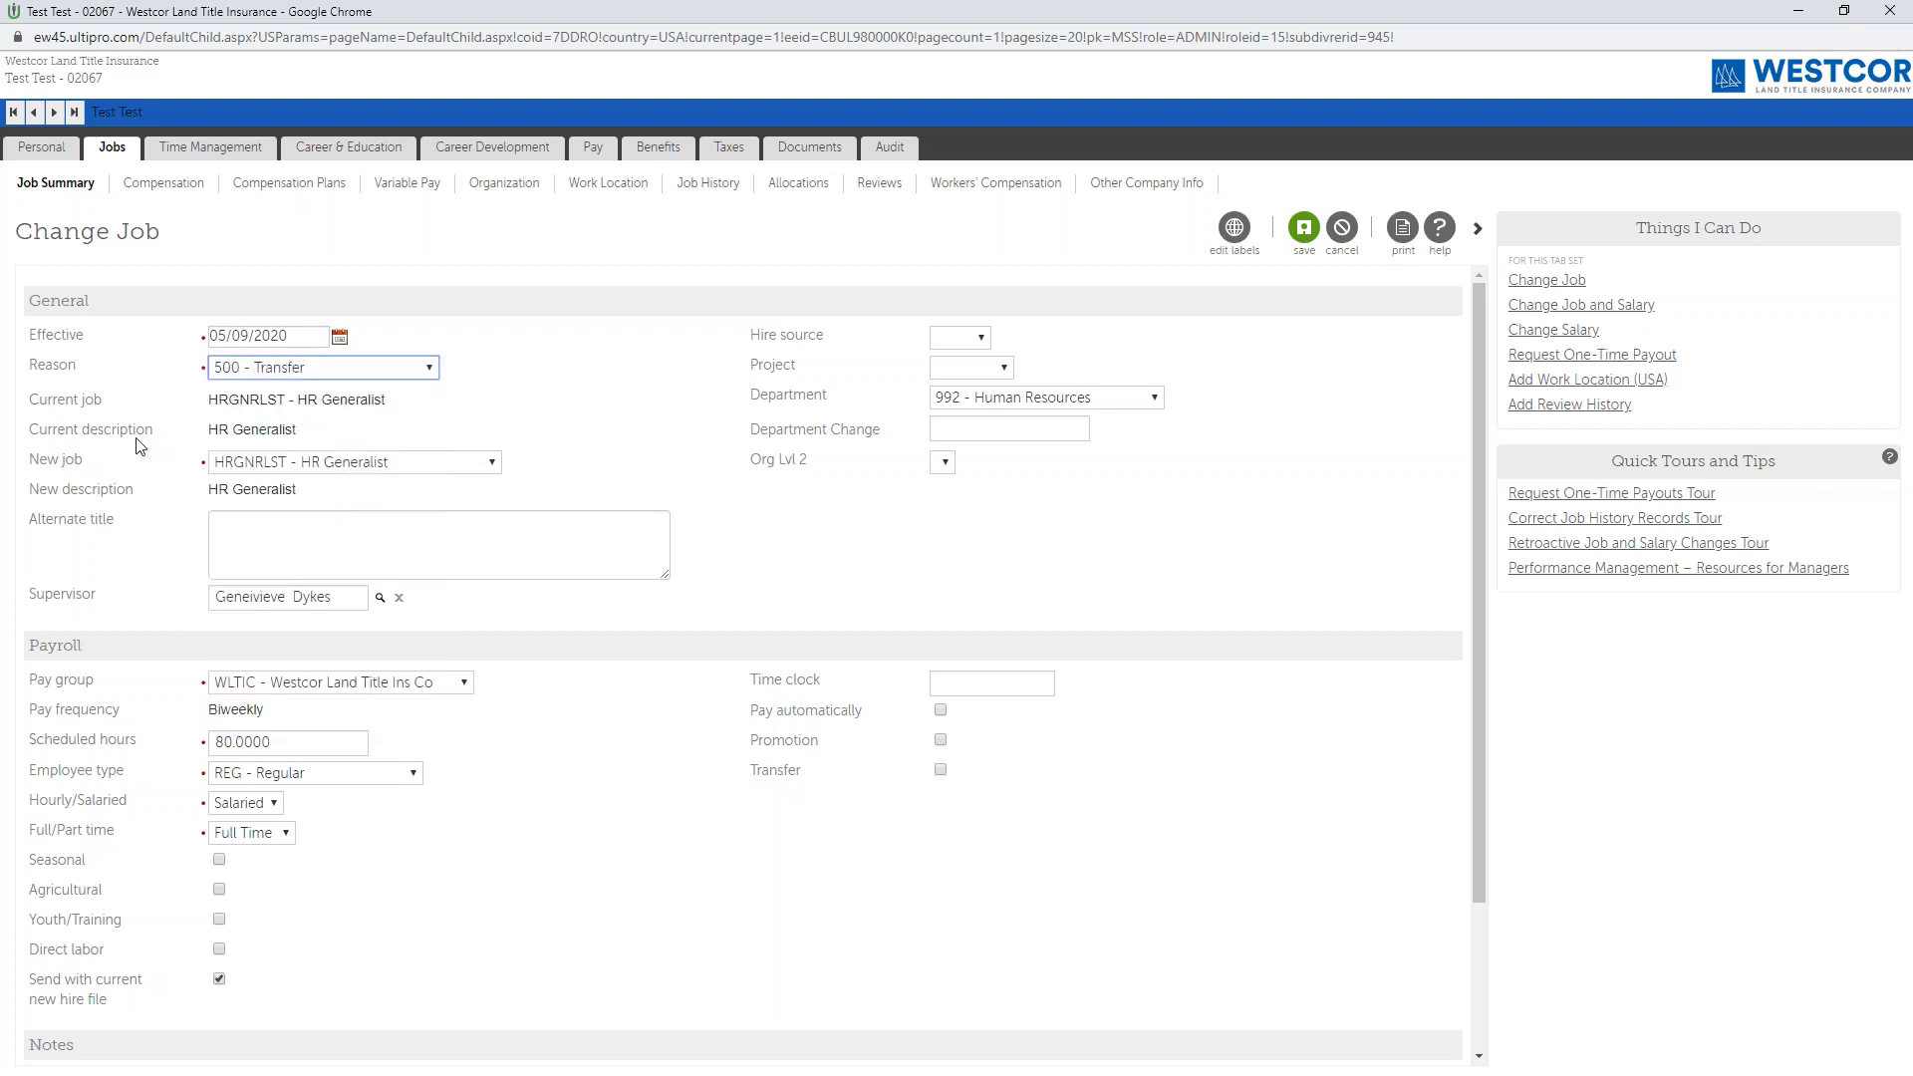
pyautogui.click(120, 464)
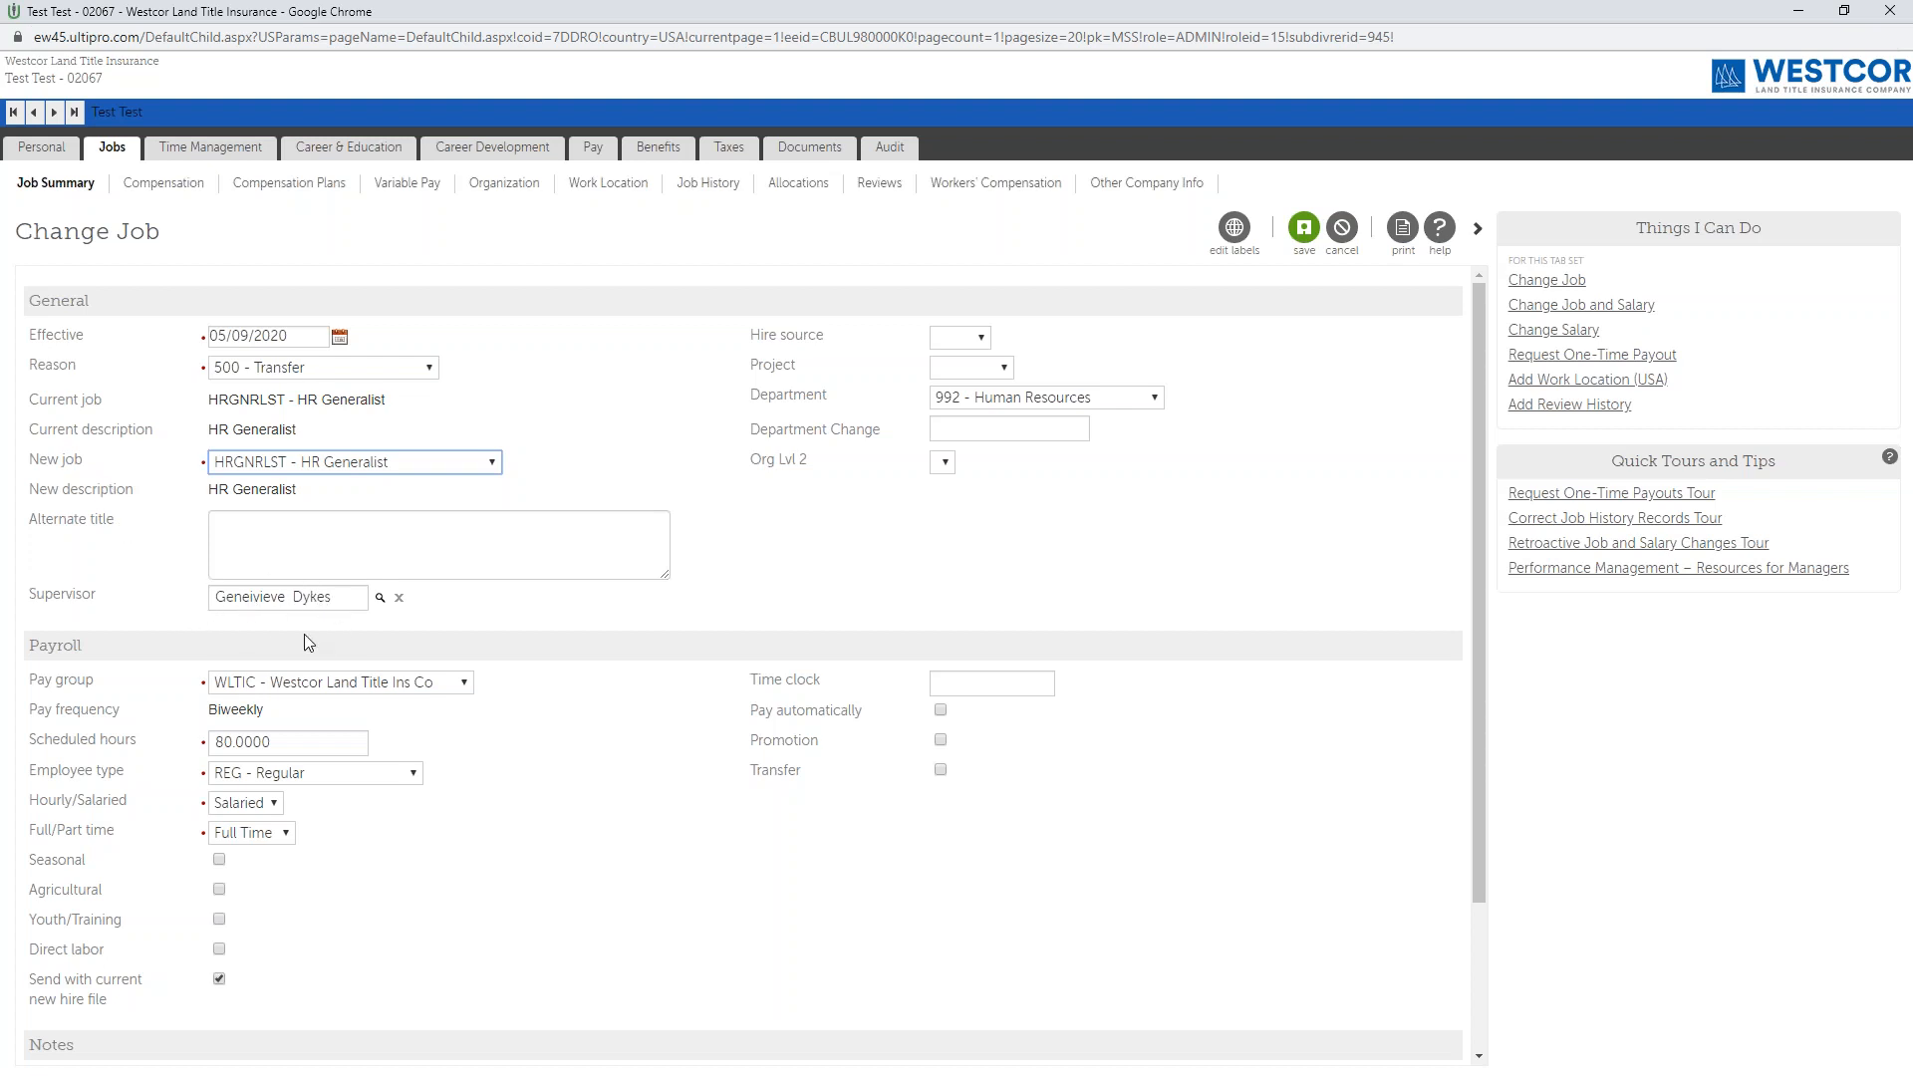
# Find the new supervisor, the HR Director, by last name and assign that person as the employee's supervisor.
pyautogui.click(380, 599)
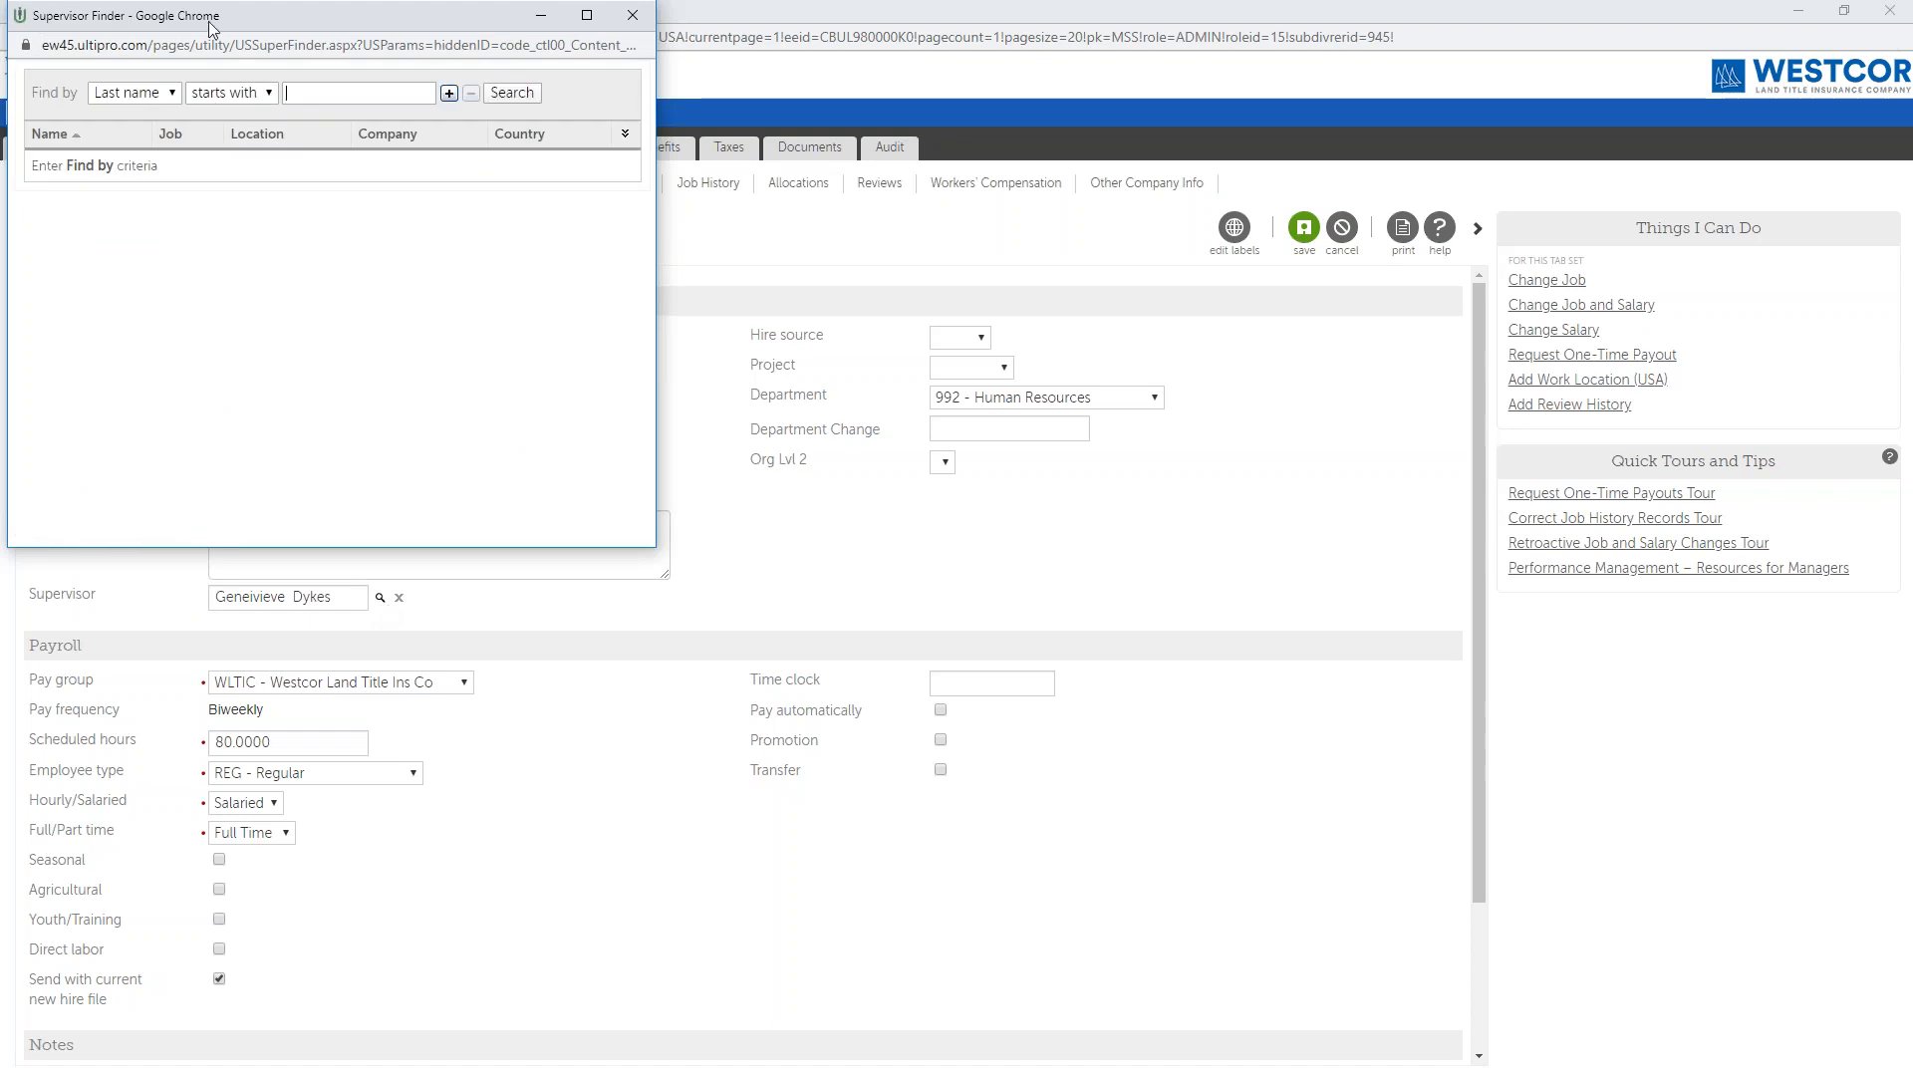
pyautogui.moveTo(207, 21); pyautogui.dragTo(312, 220)
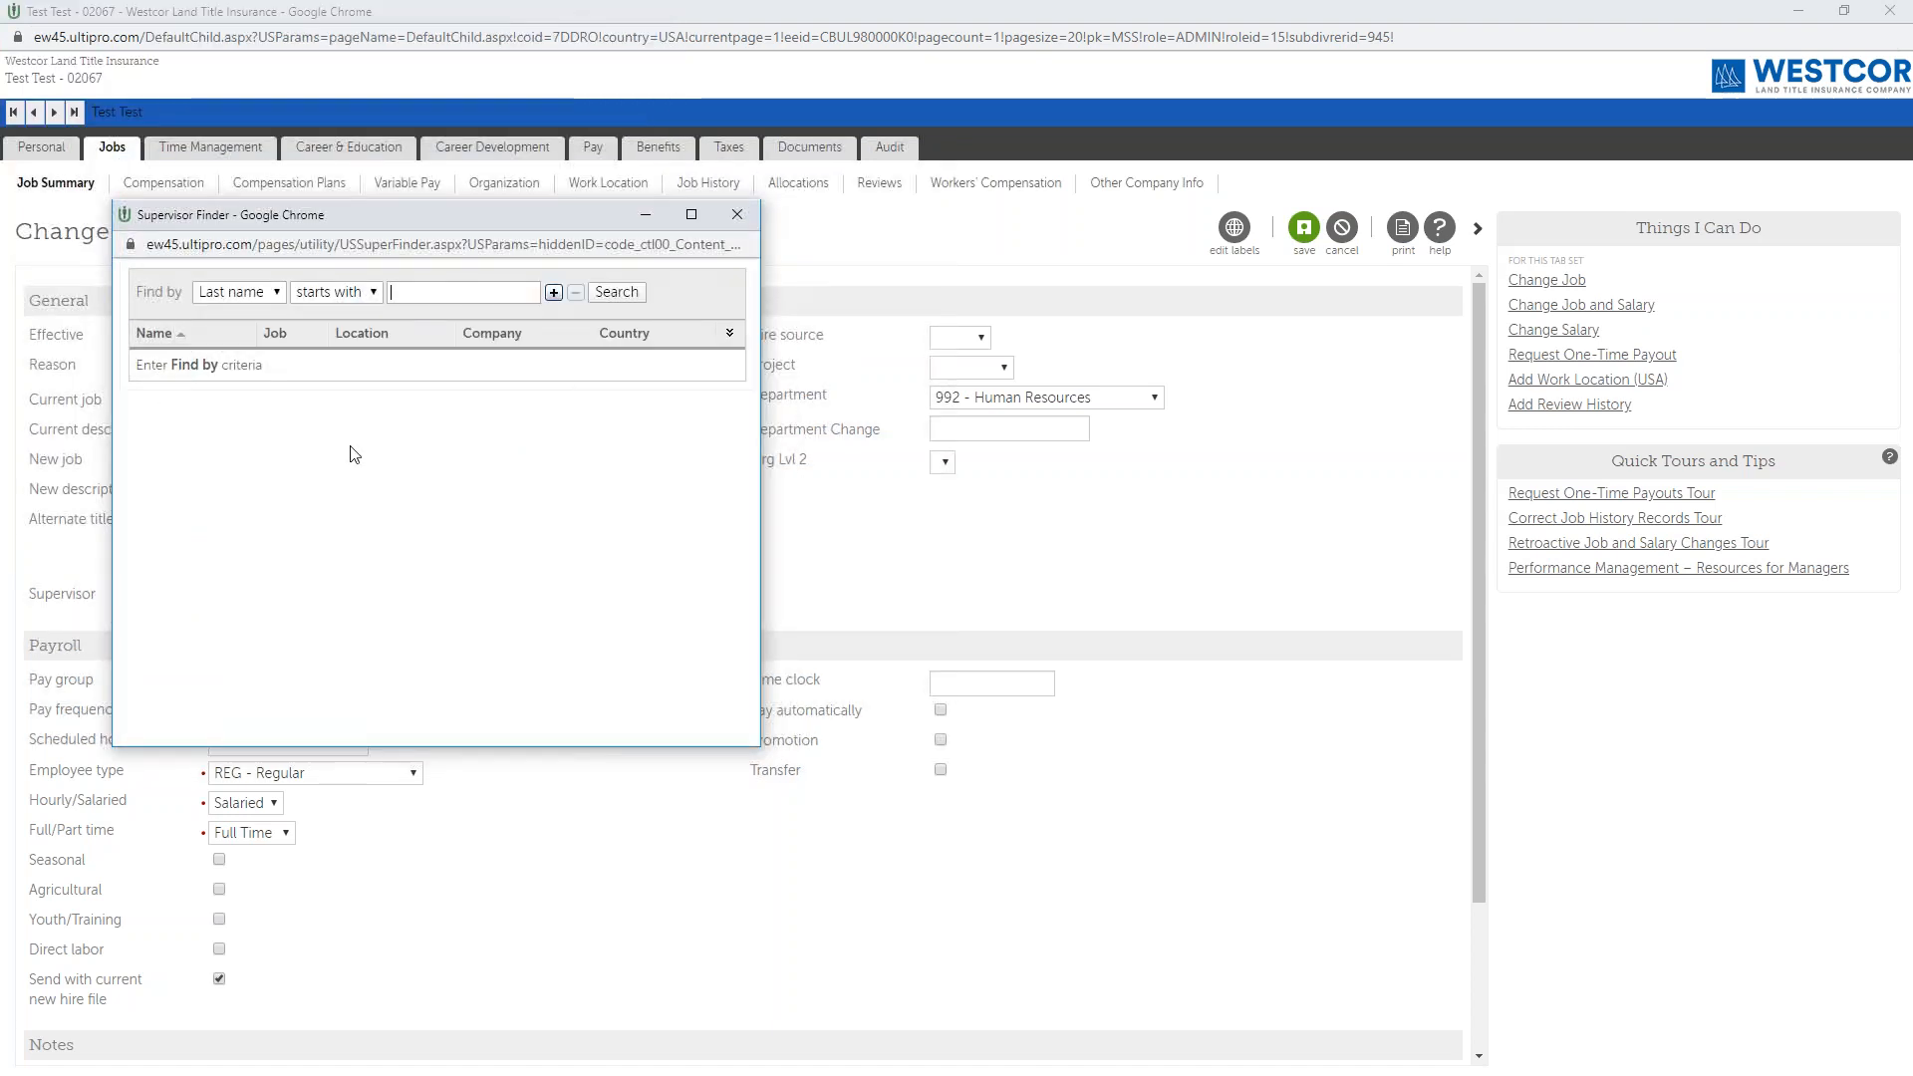
pyautogui.write('zollweg')
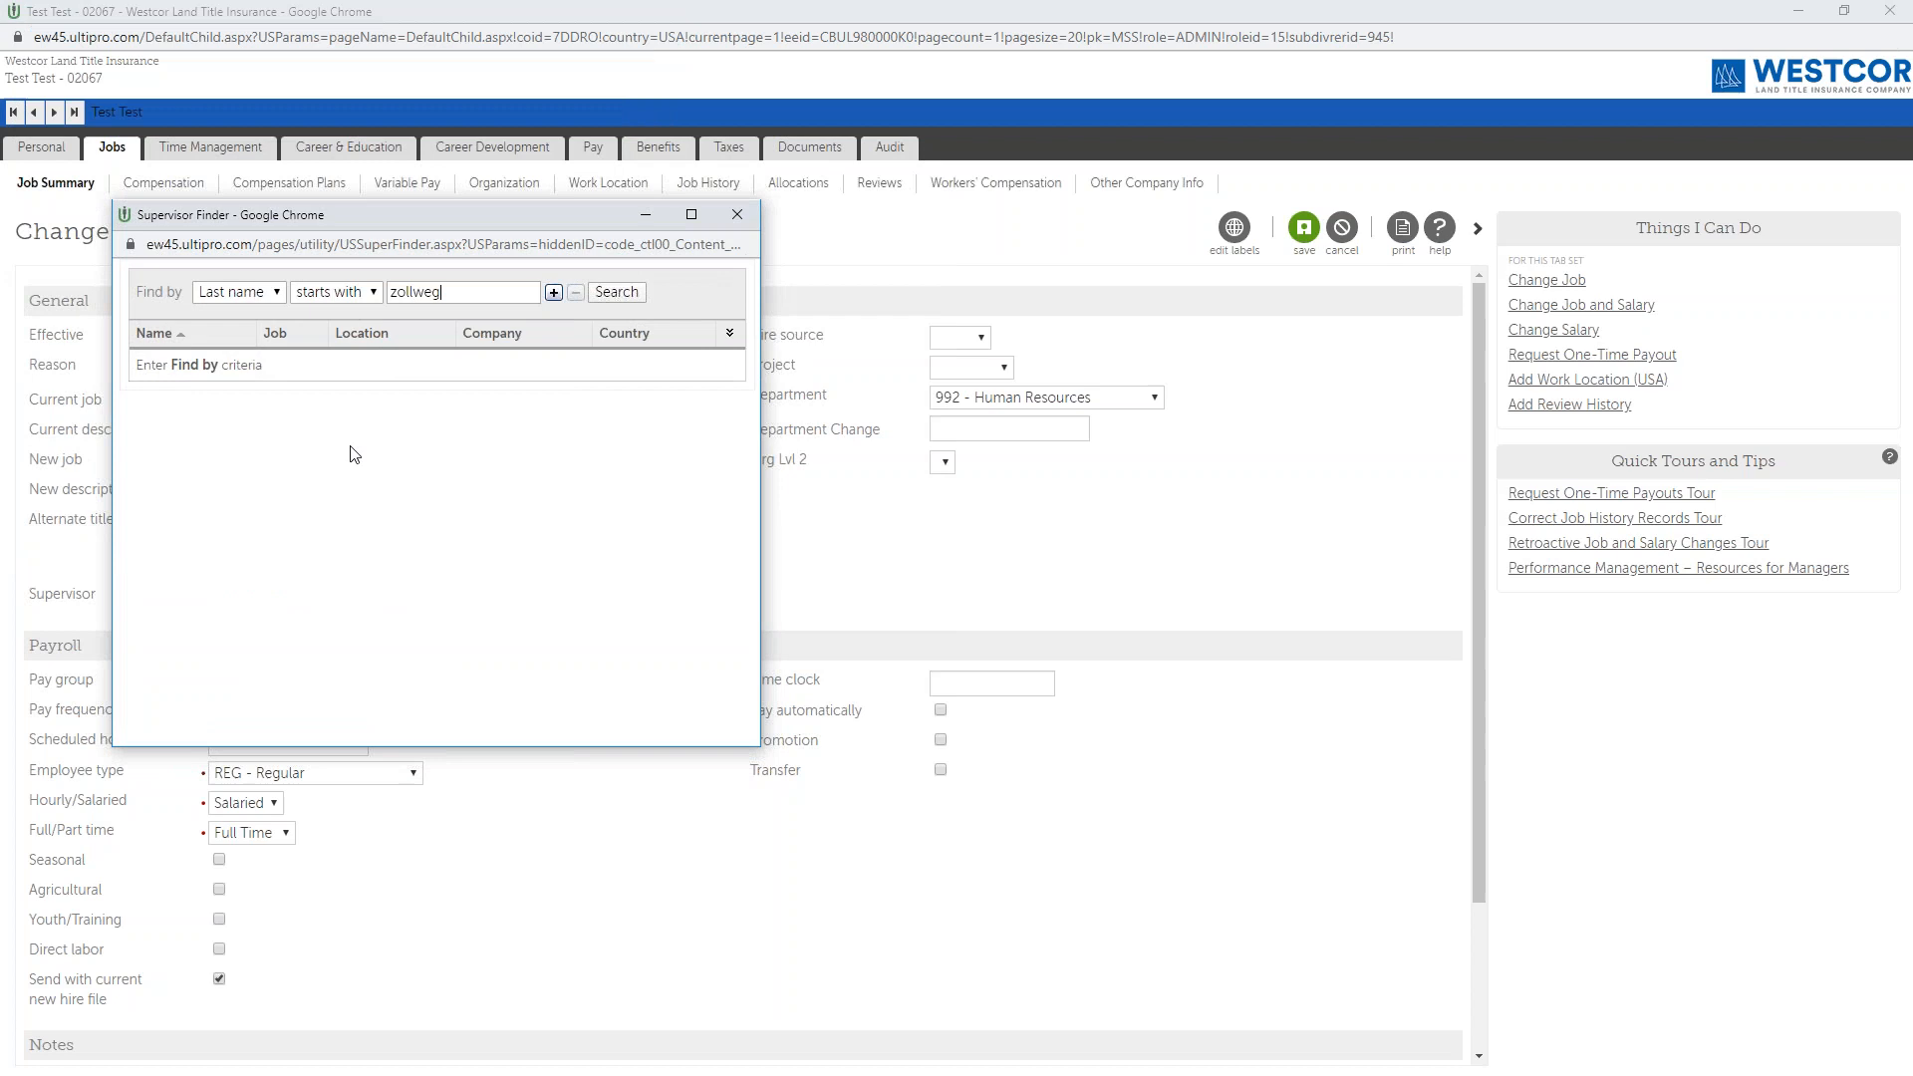
pyautogui.press('Tab')
pyautogui.press('Return')
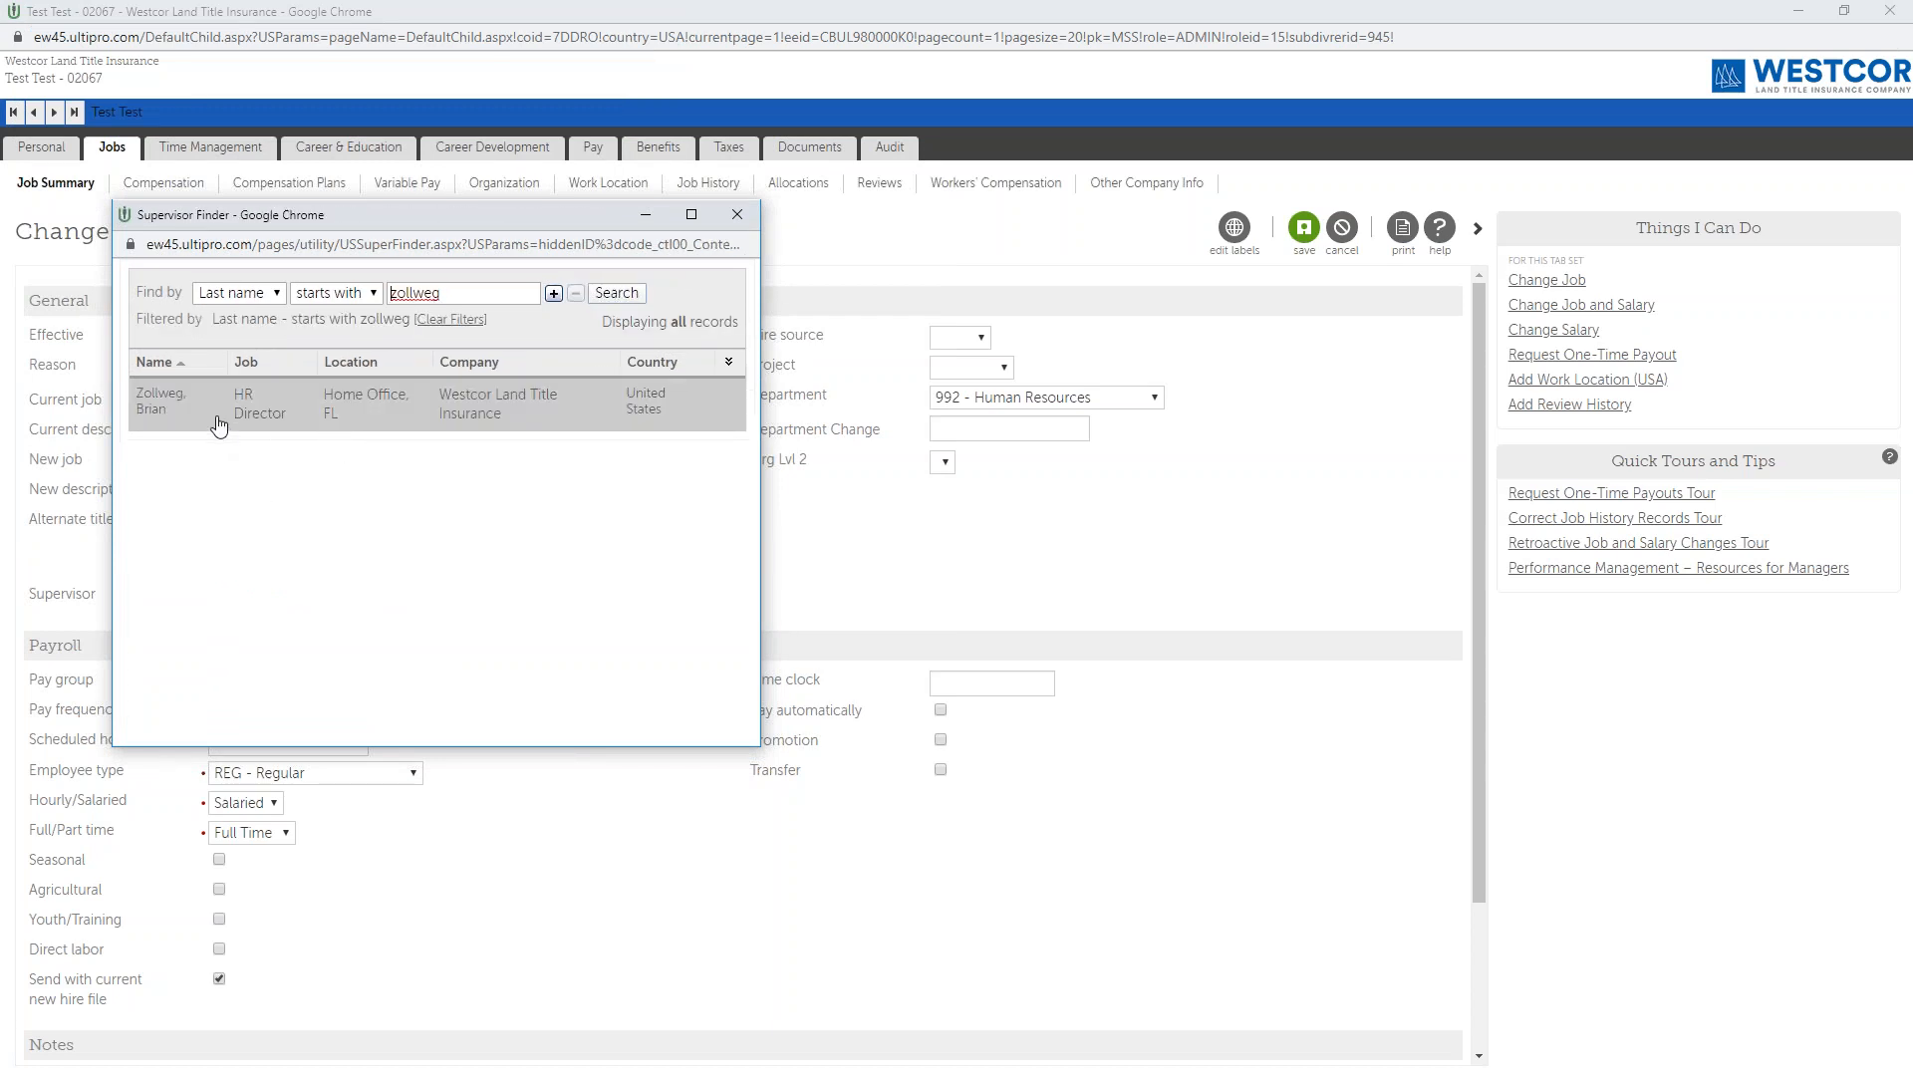
pyautogui.click(189, 408)
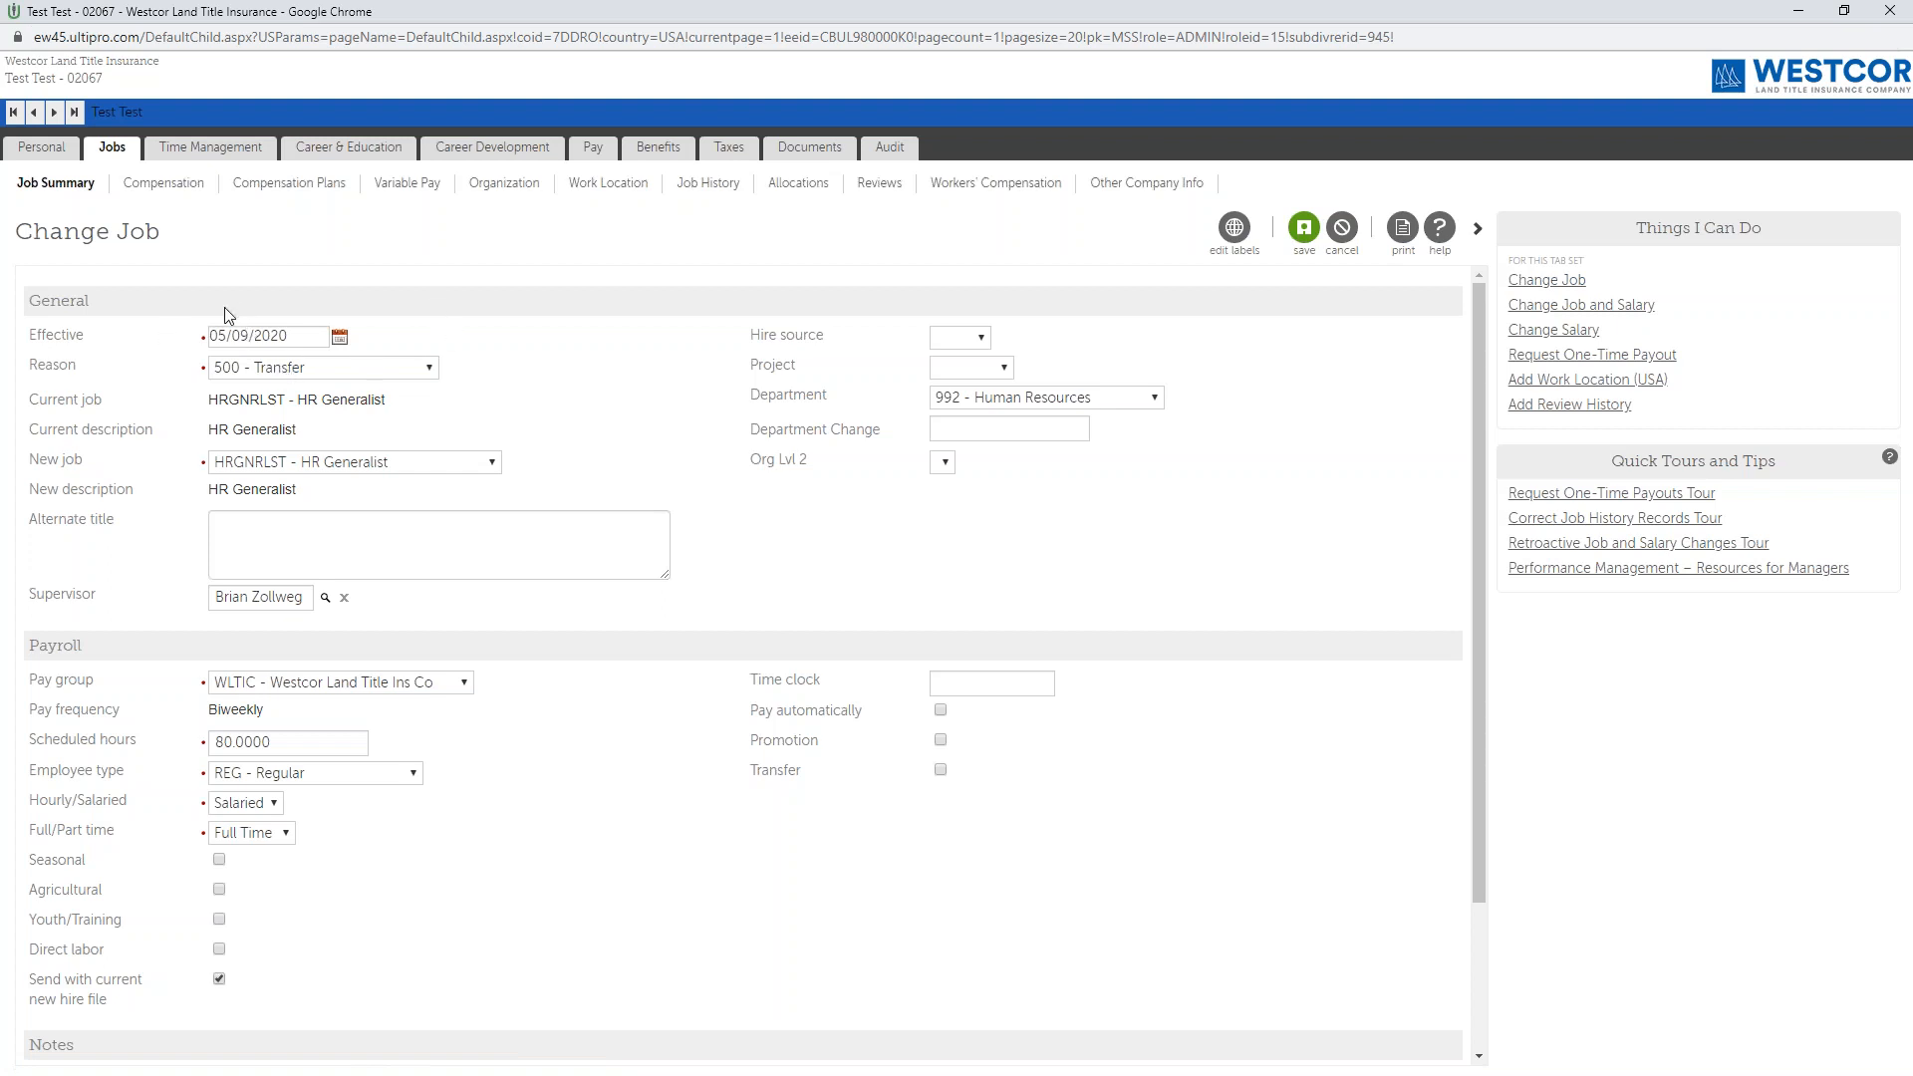
# Set the department to 983 - eAgency and the new job to ESCOFCR - Escrow Officer.
pyautogui.click(338, 370)
pyautogui.click(338, 375)
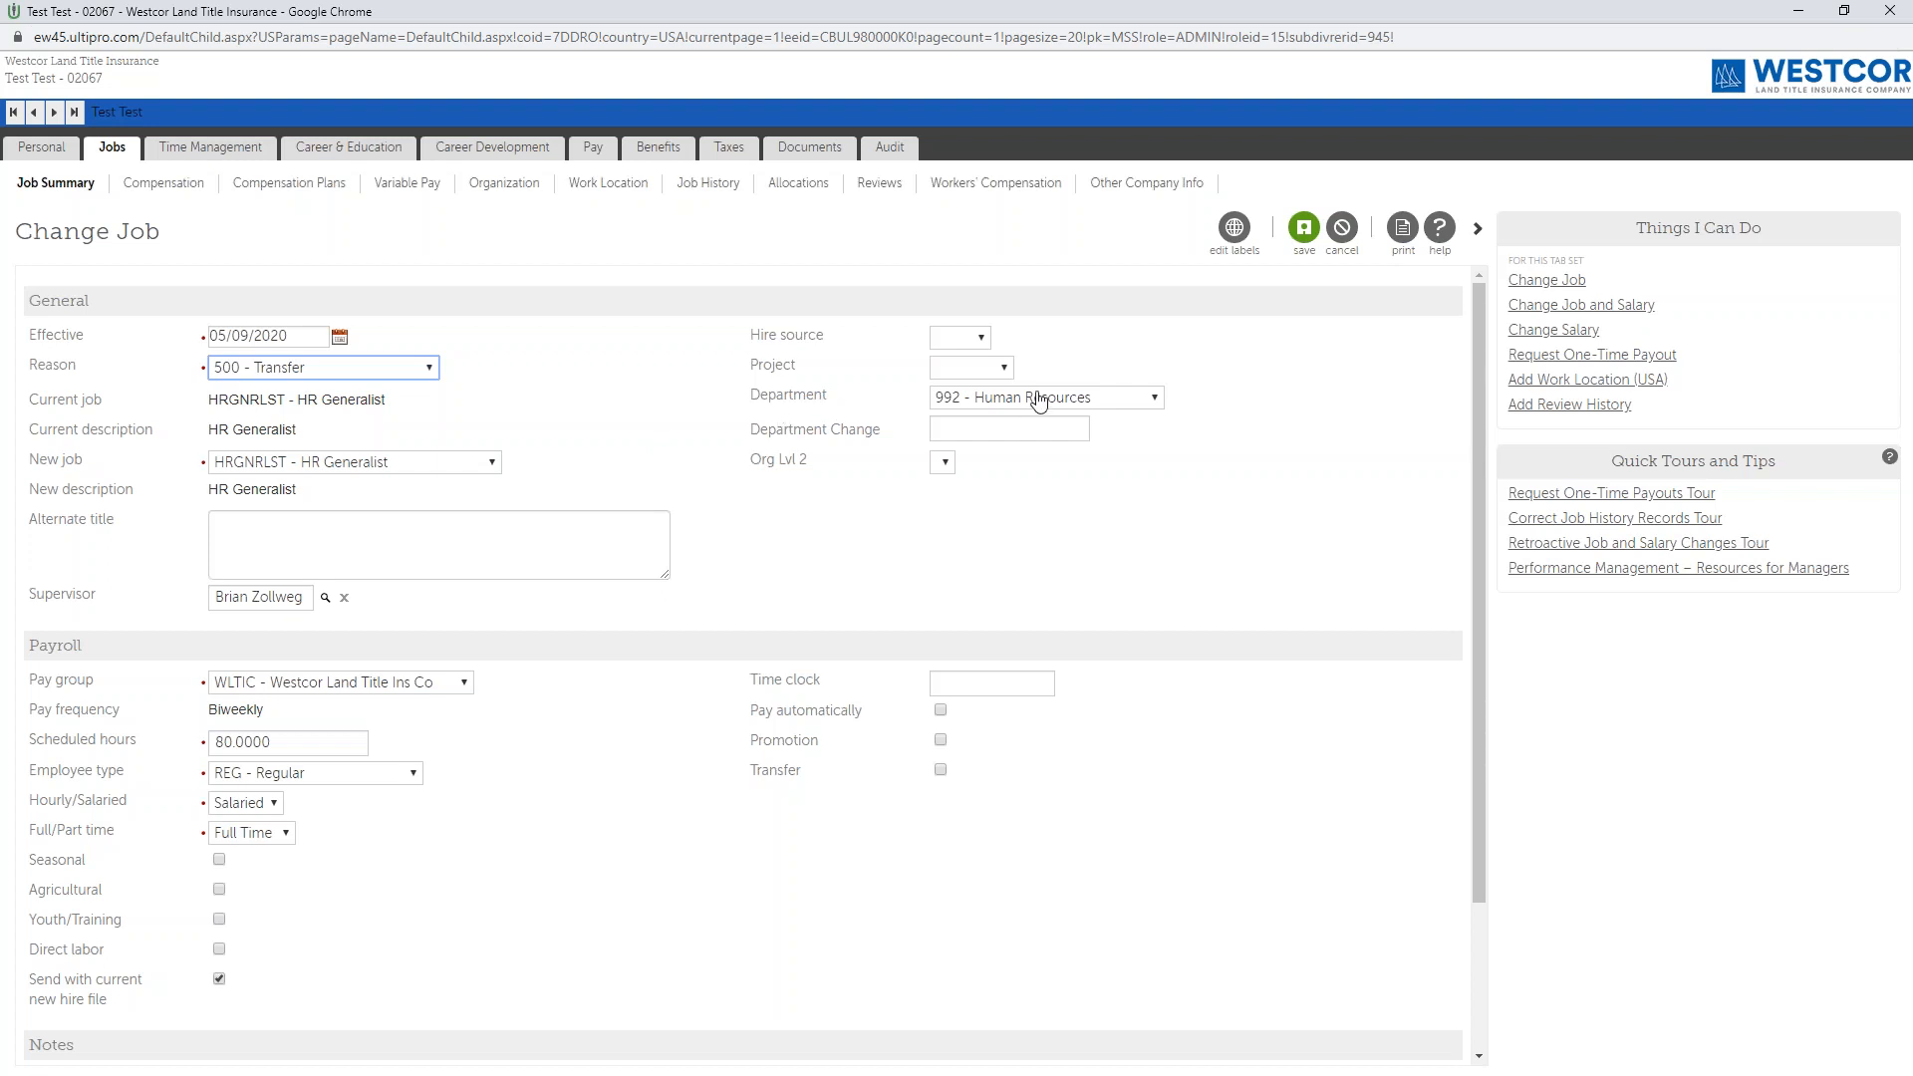
pyautogui.click(1108, 404)
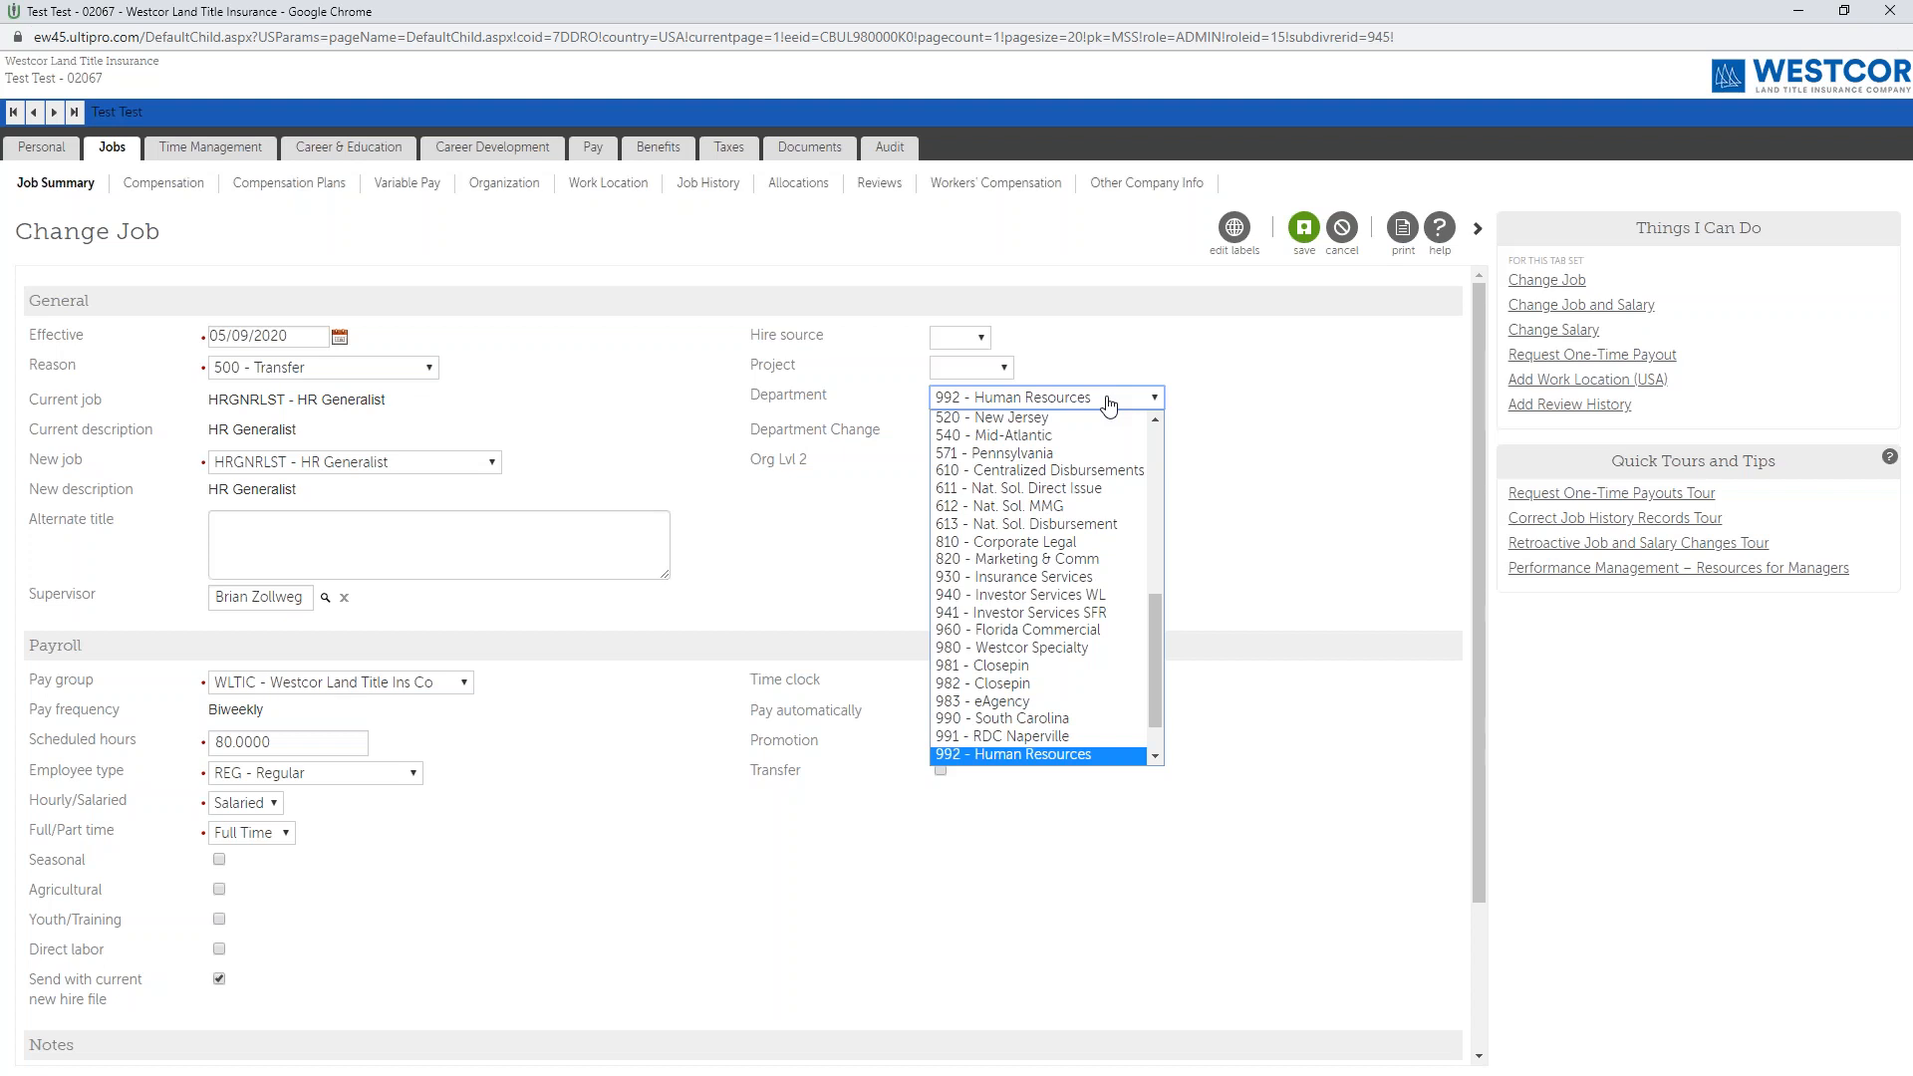
pyautogui.click(1002, 703)
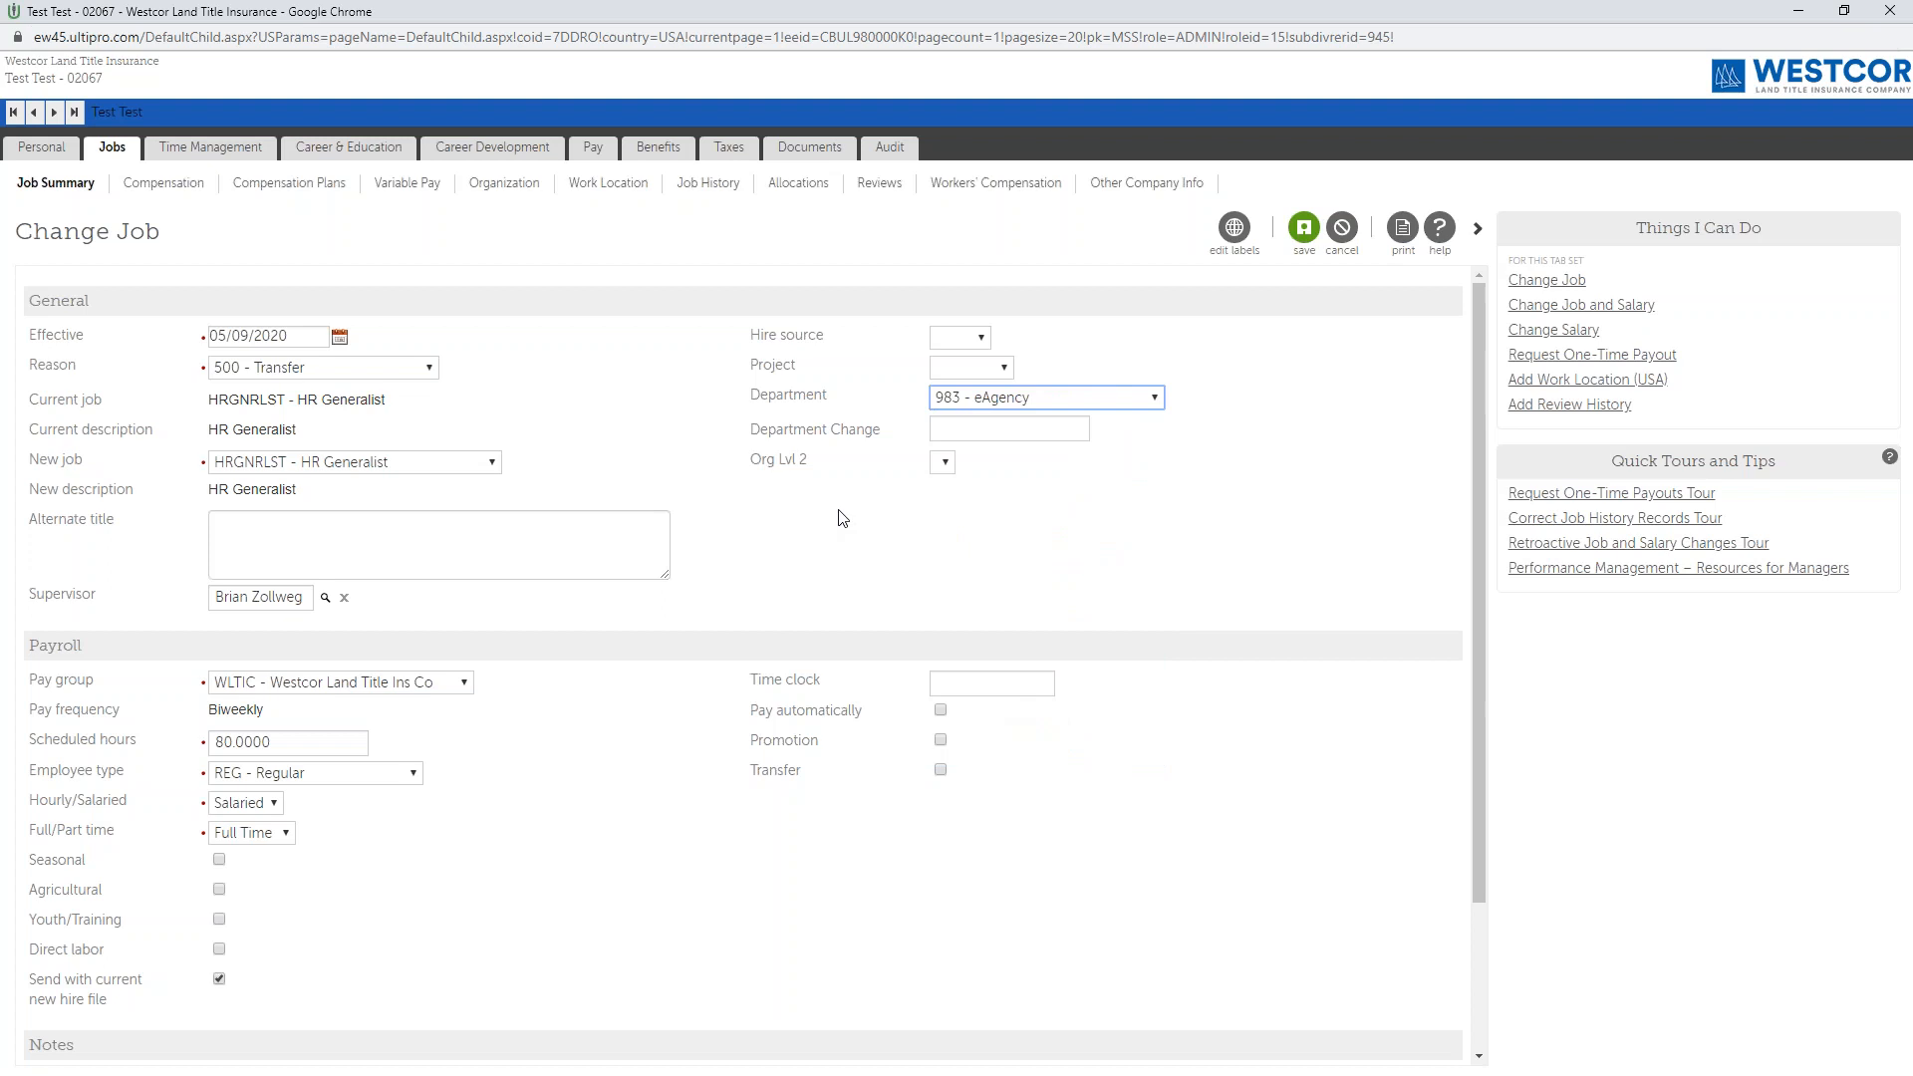
pyautogui.click(310, 469)
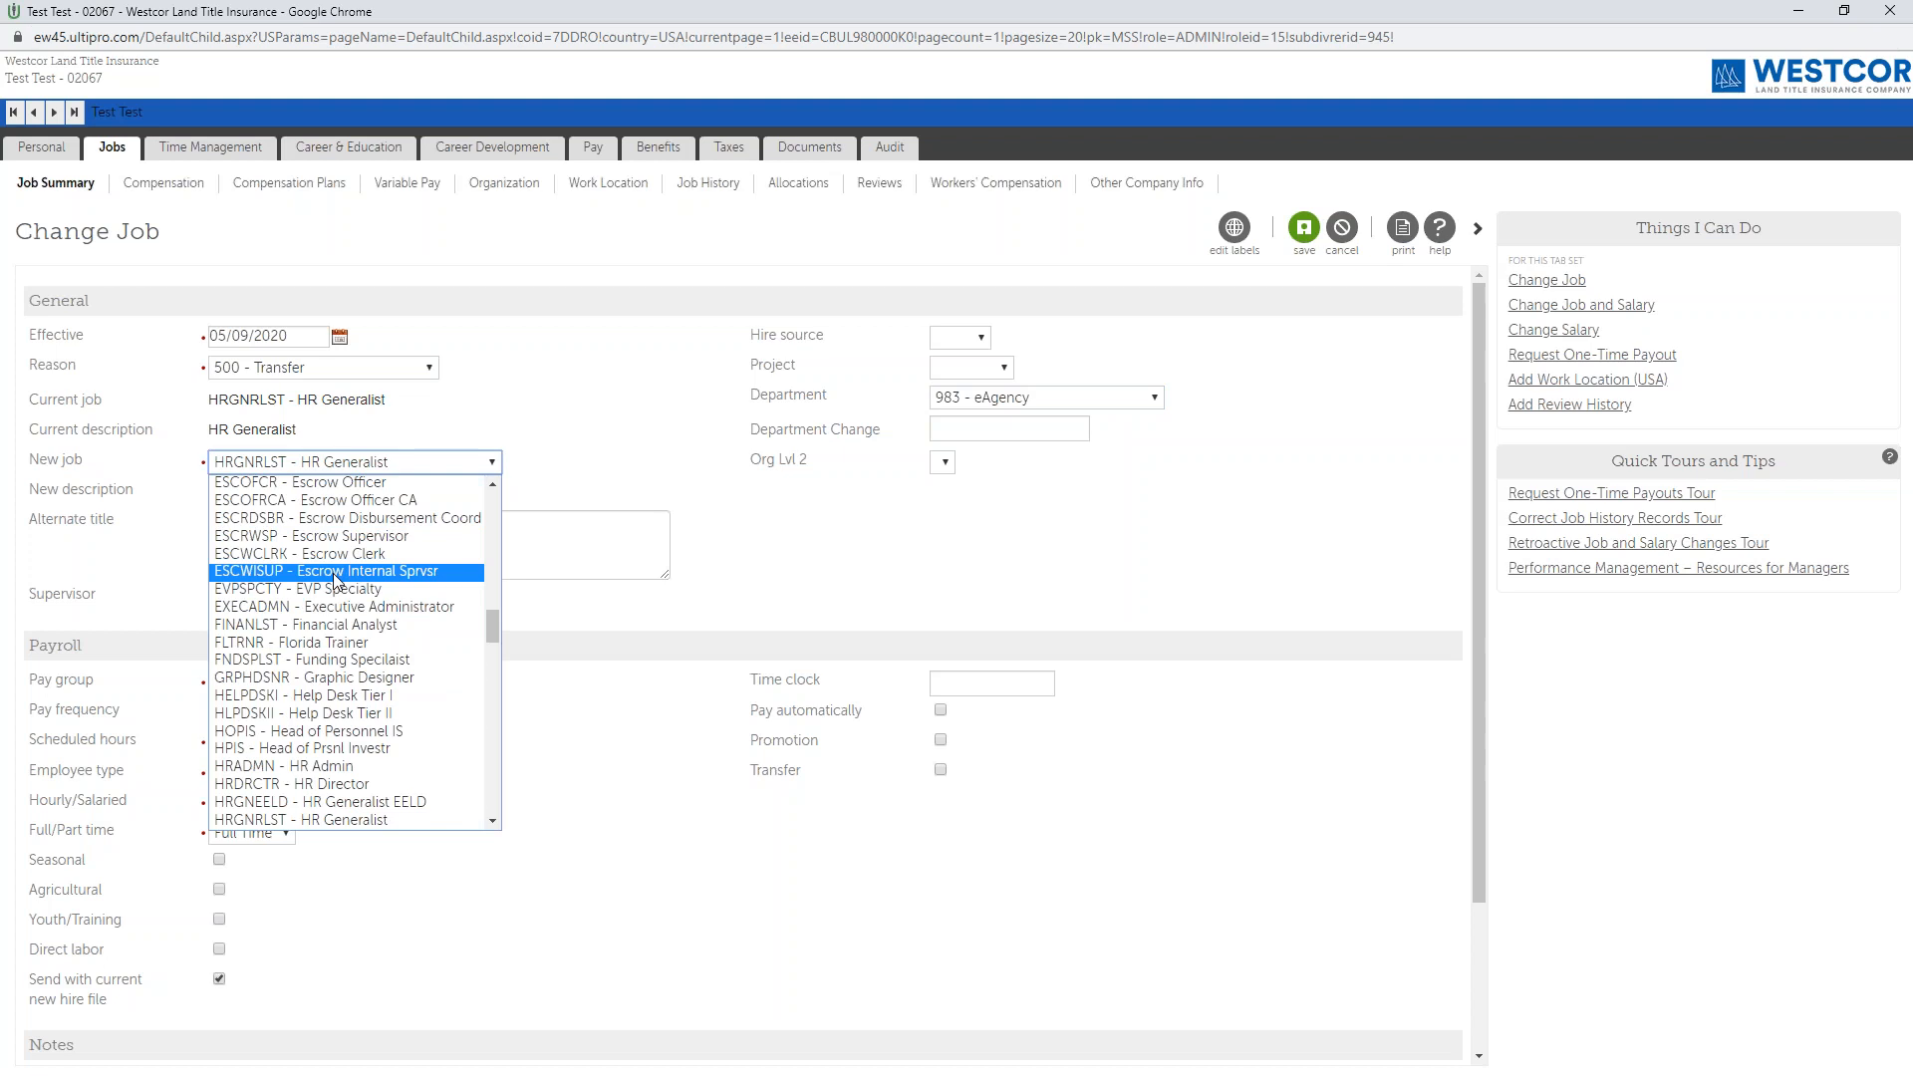
pyautogui.click(329, 495)
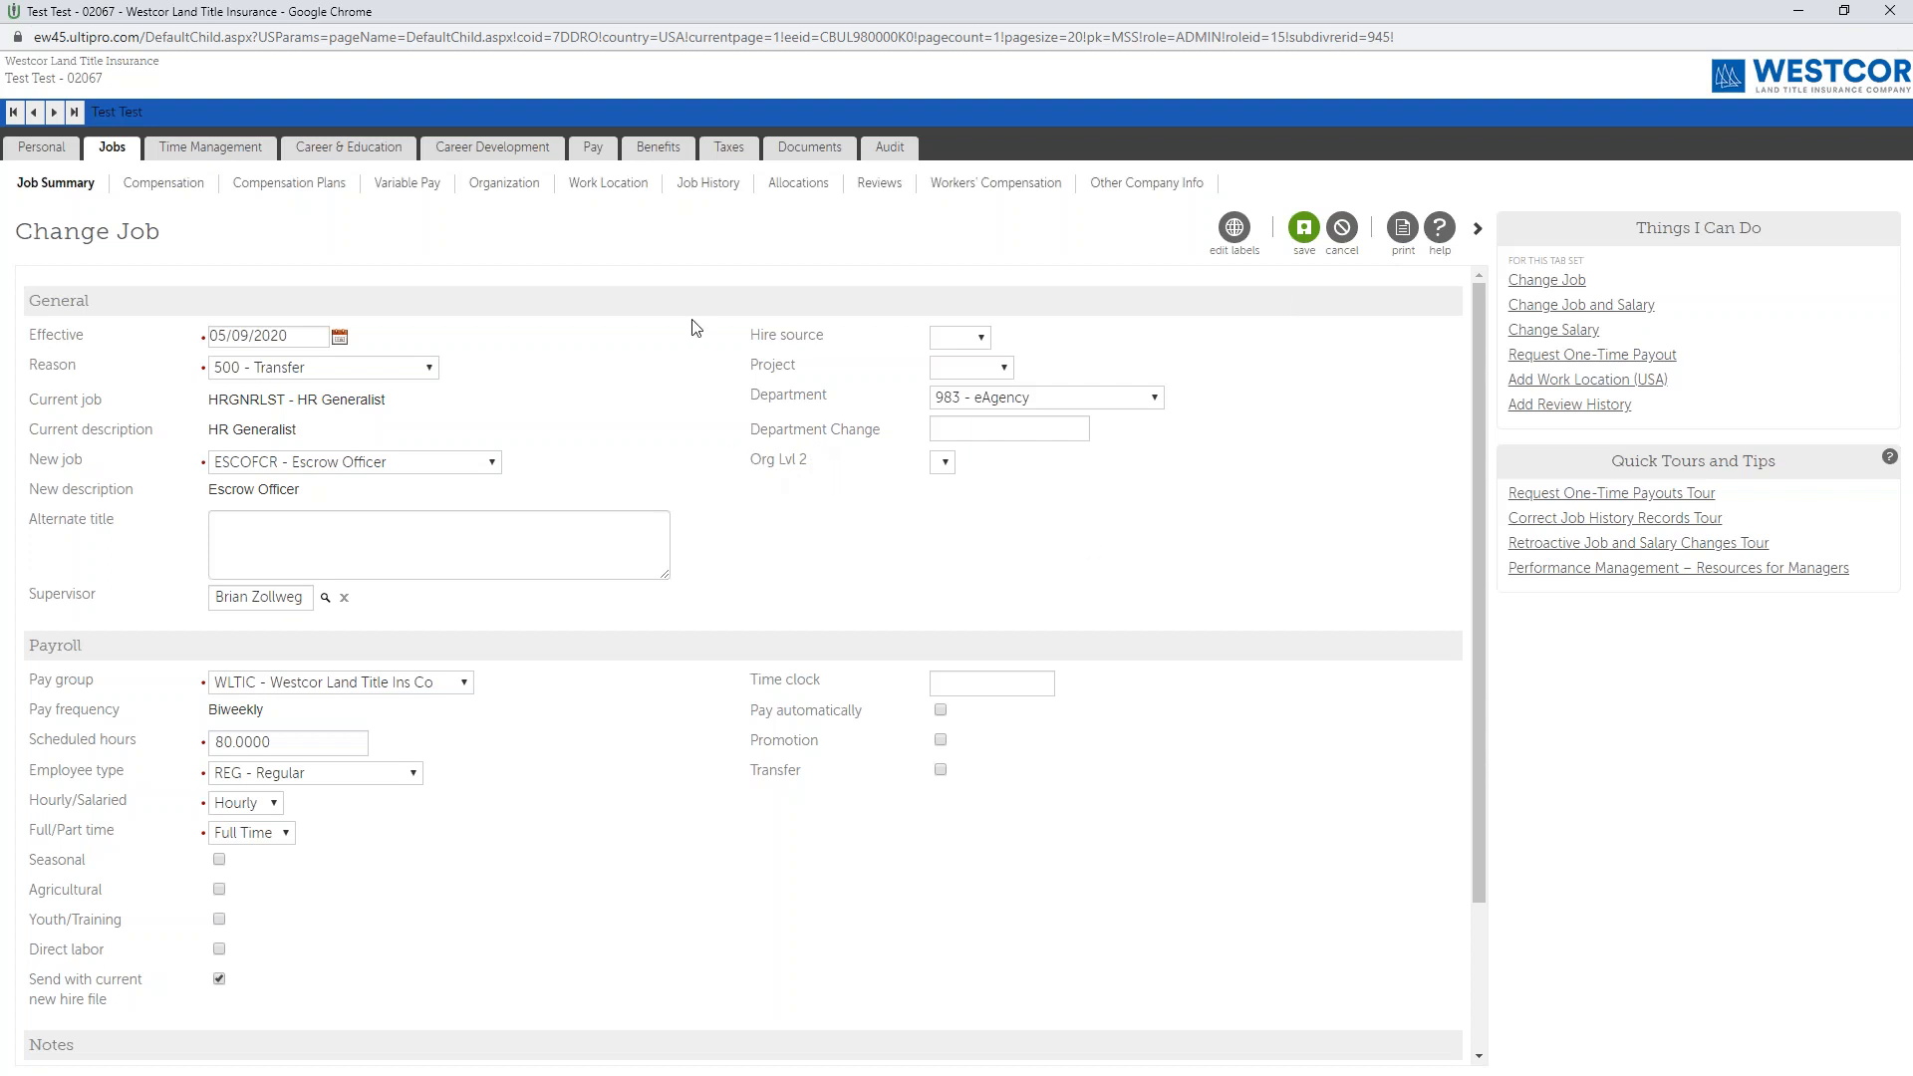
pyautogui.click(1002, 400)
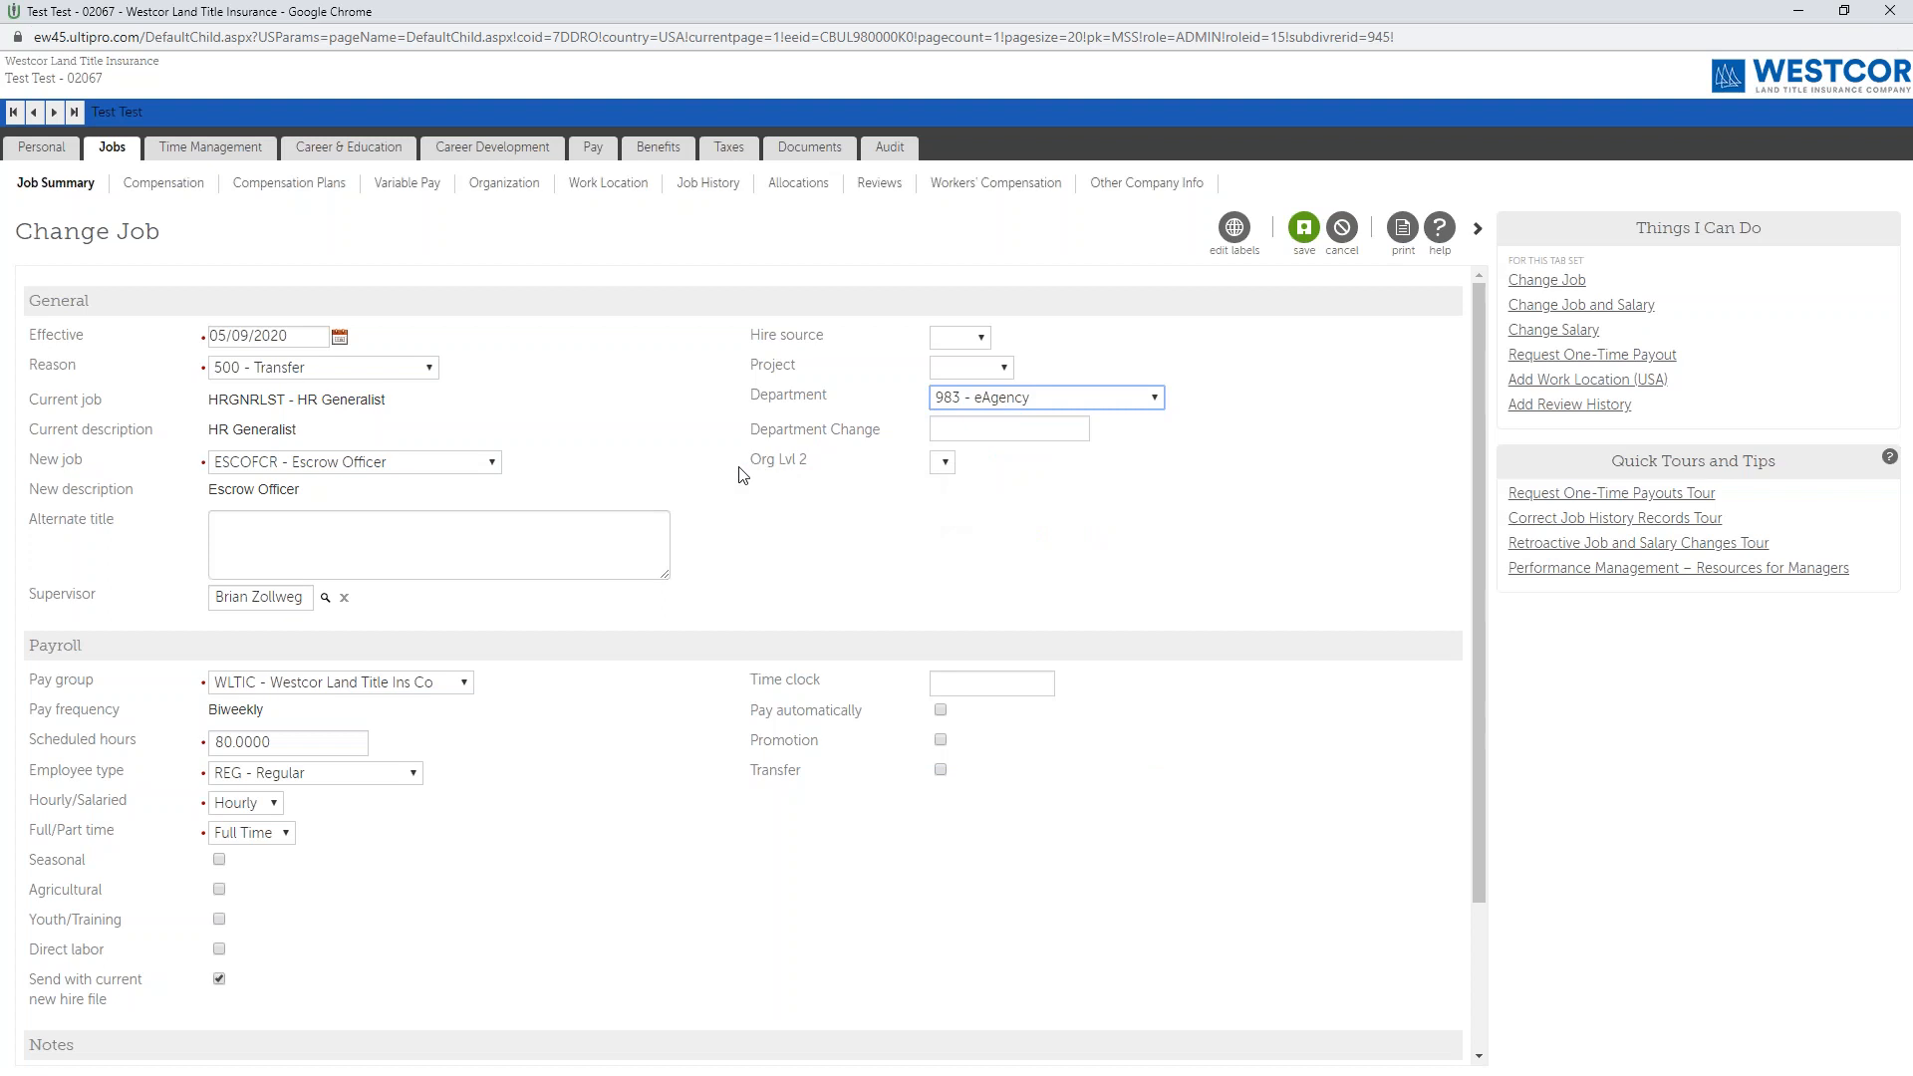
pyautogui.click(986, 402)
pyautogui.click(986, 402)
pyautogui.click(391, 469)
pyautogui.click(390, 468)
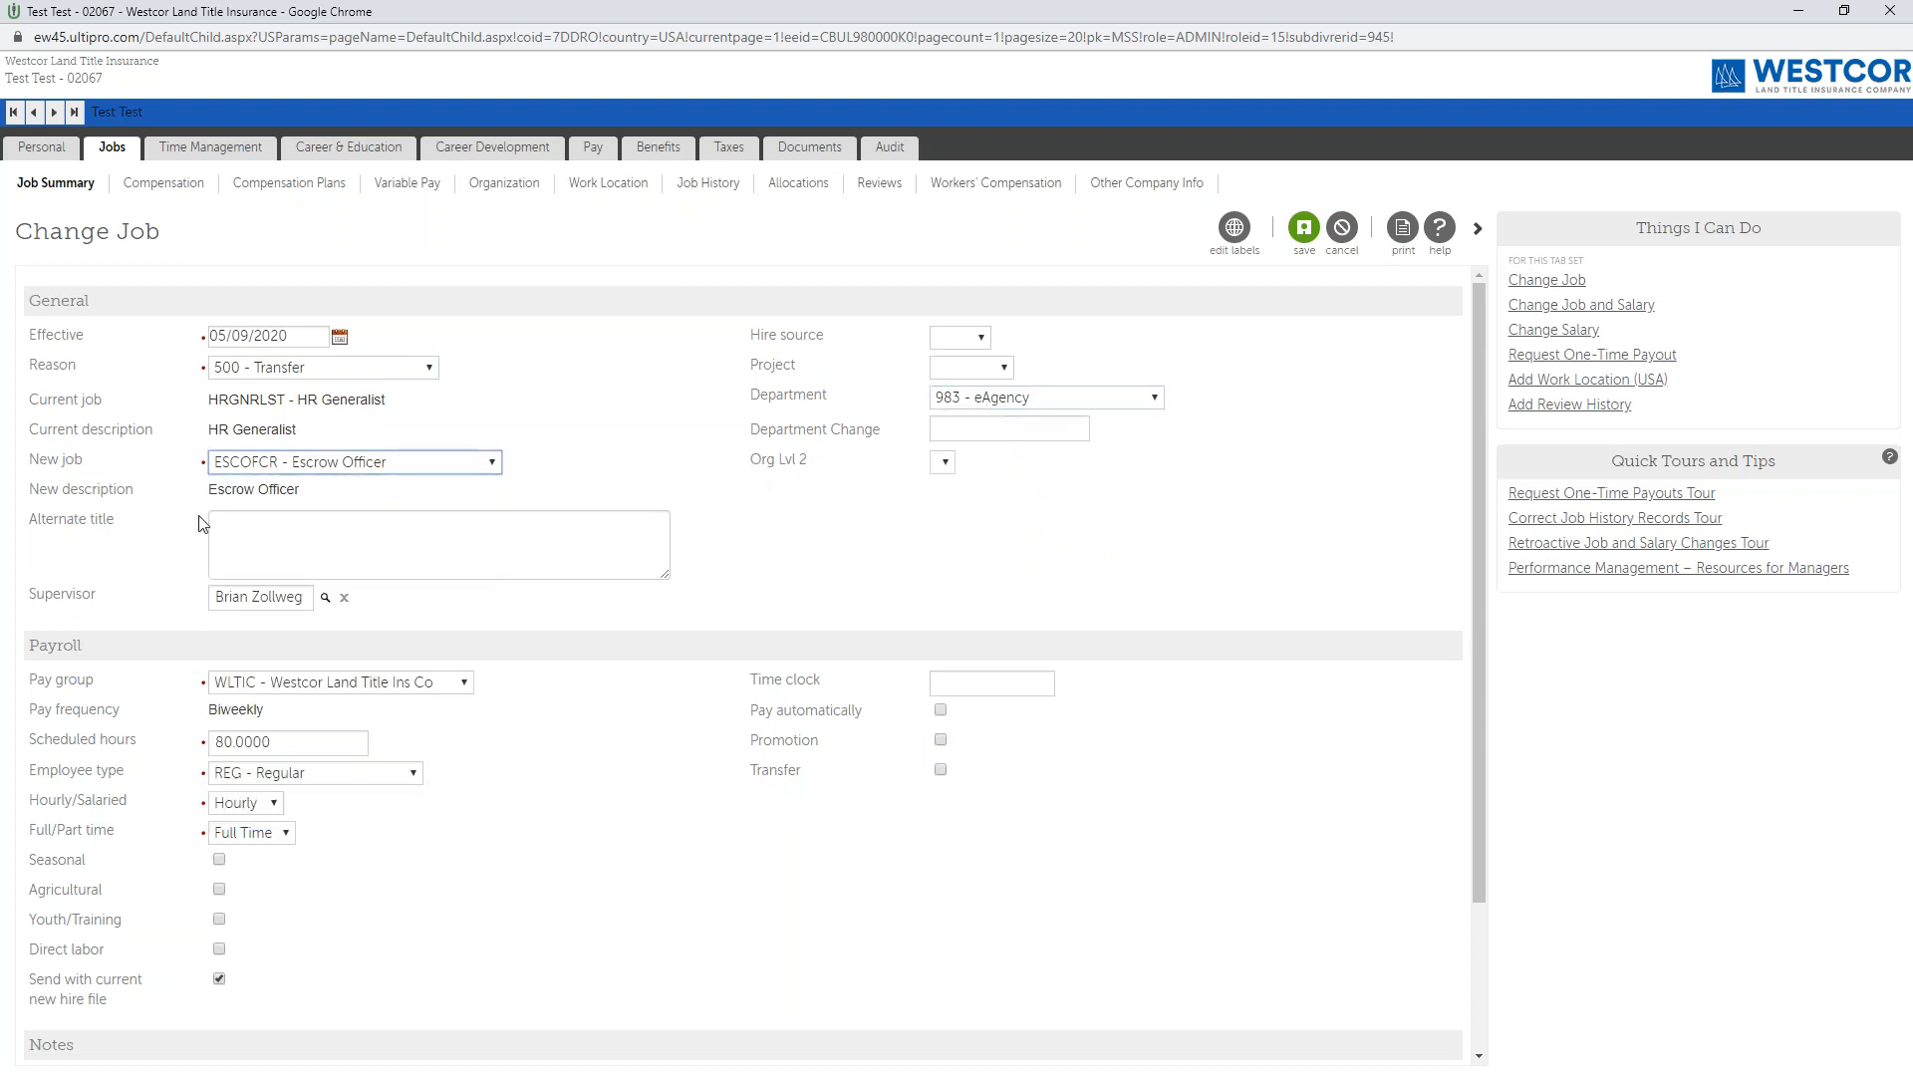